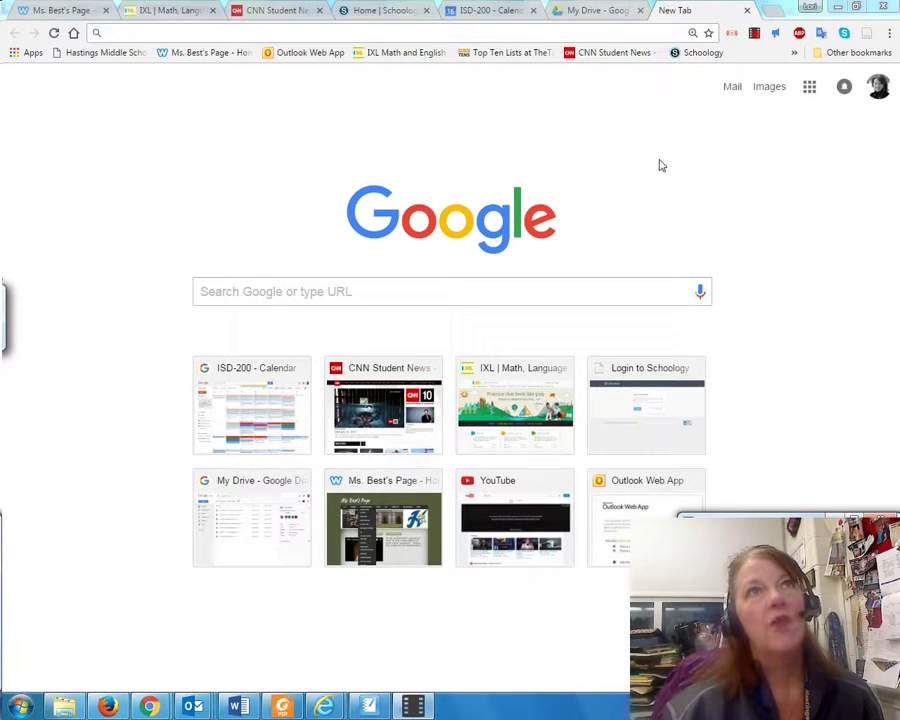
# Step: Open Google Sheets from the Google apps and create a blank spreadsheet
pyautogui.click(806, 94)
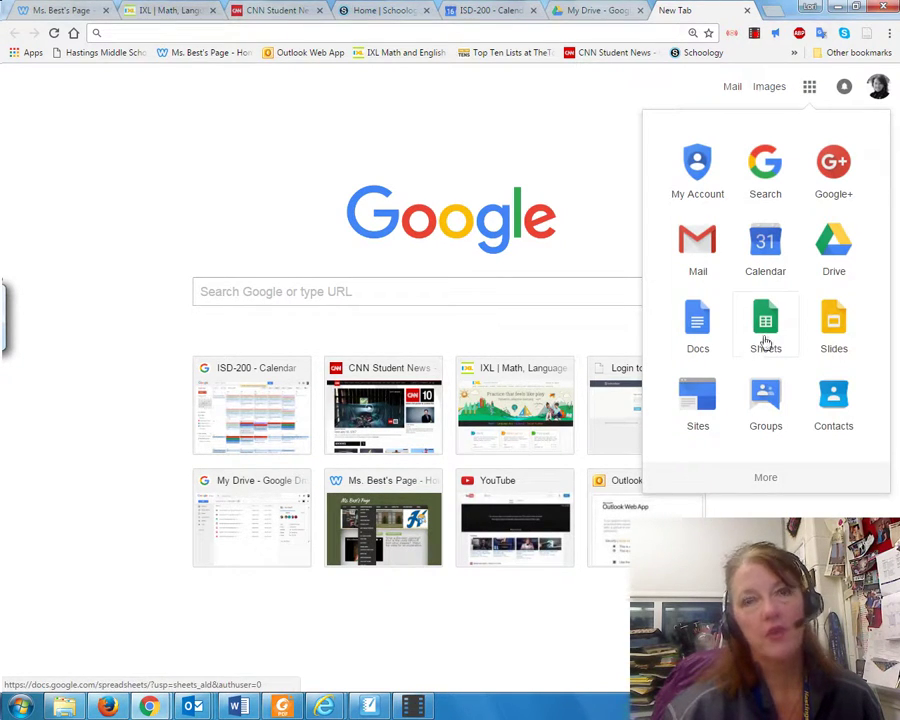
pyautogui.click(767, 322)
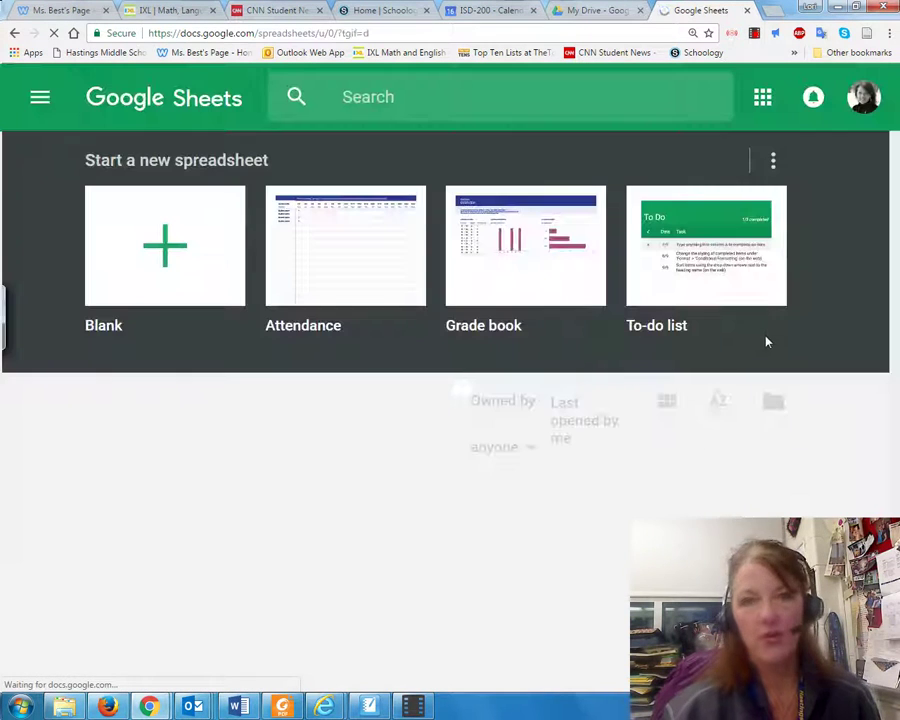
pyautogui.click(185, 259)
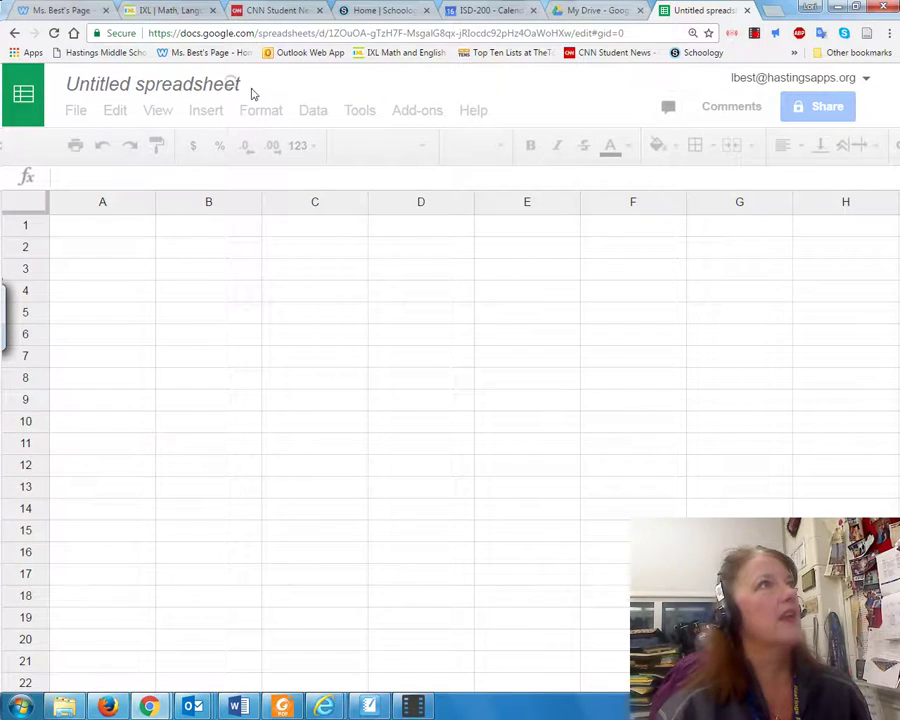
# Step: Rename the untitled spreadsheet as "Line of Best Fit"
pyautogui.click(192, 84)
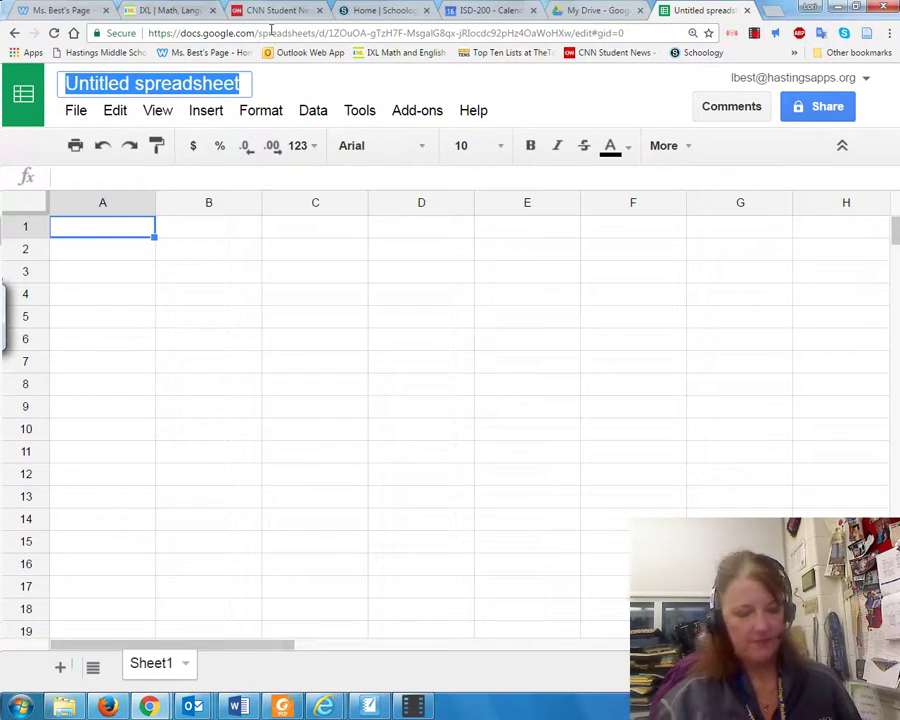
pyautogui.write('Li')
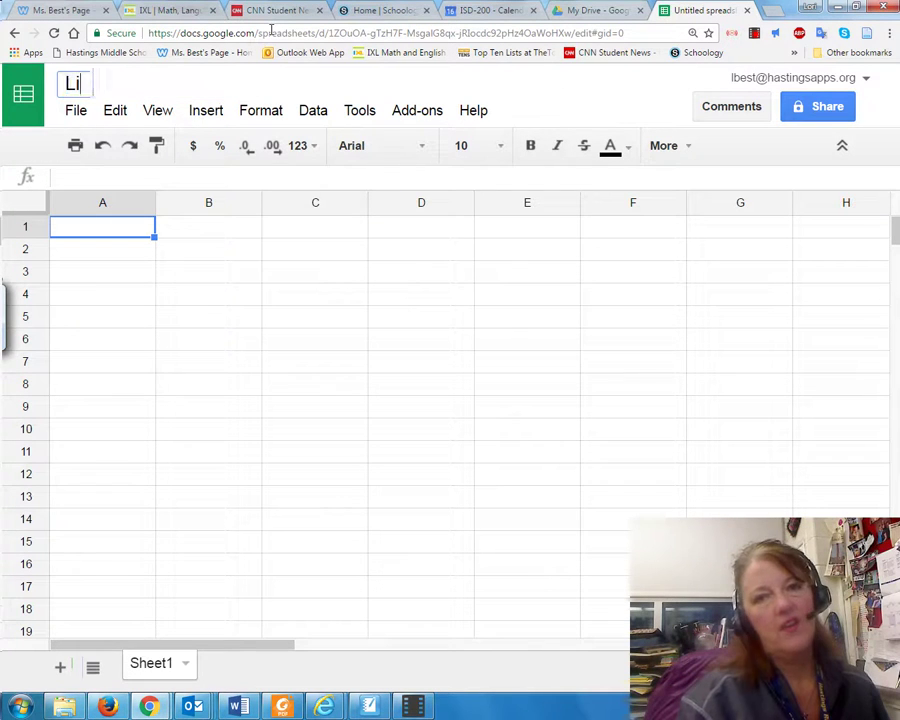
pyautogui.write('ne of Best ')
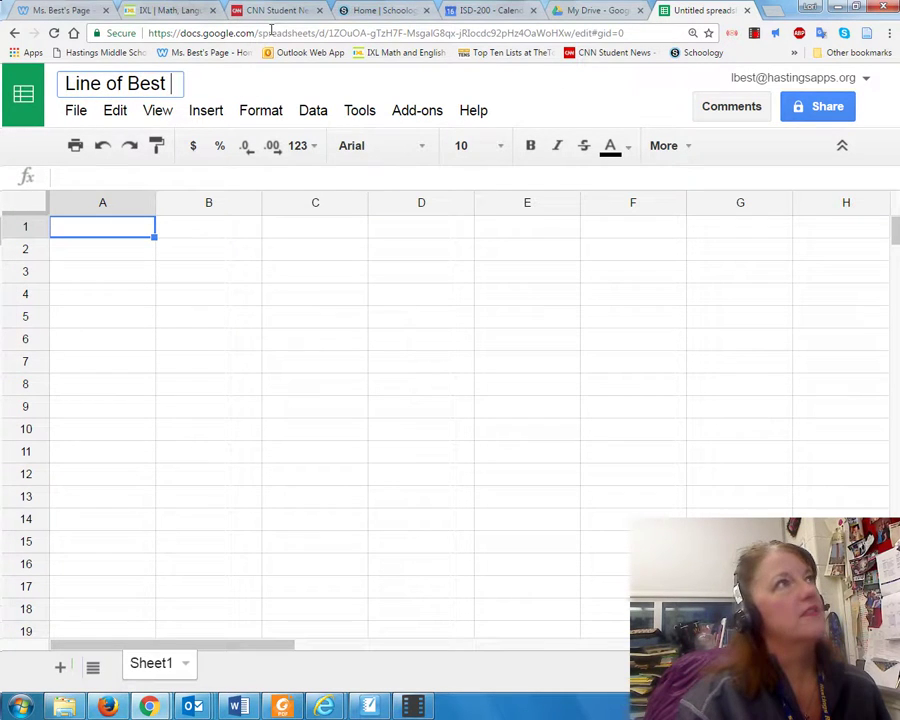
pyautogui.write('Fit')
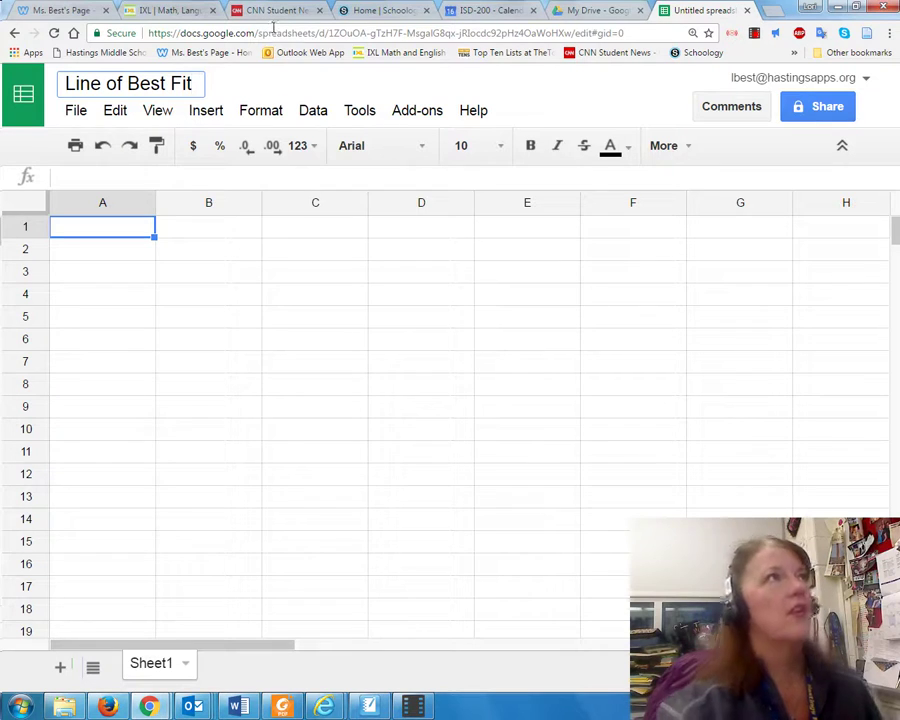
# Step: Enter the column headings "Month" in cell A1 and "Price" in cell B1
pyautogui.click(140, 236)
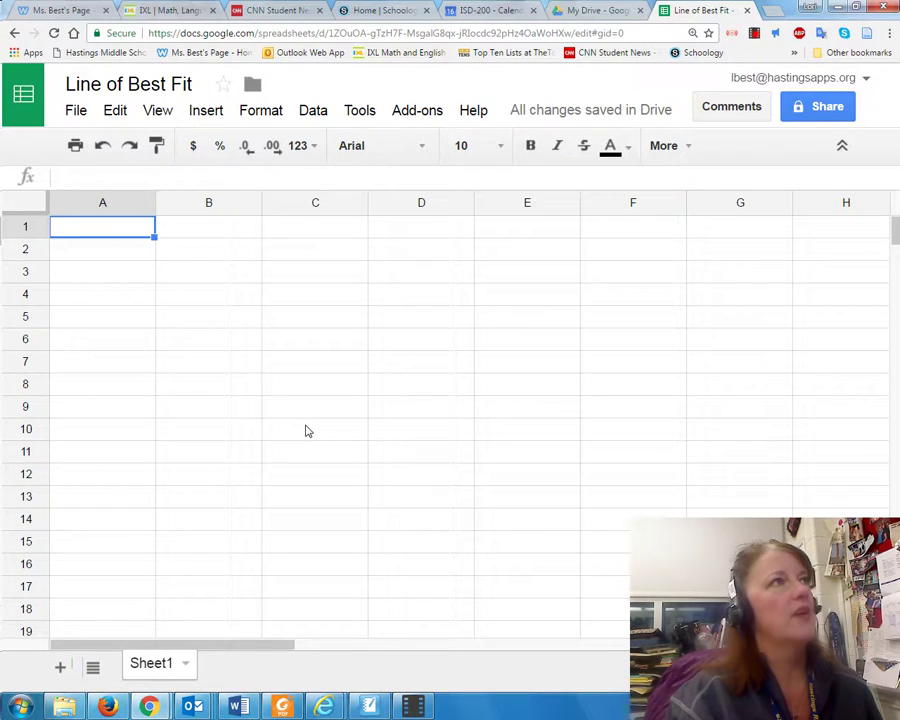
pyautogui.write('Month')
pyautogui.press('Tab')
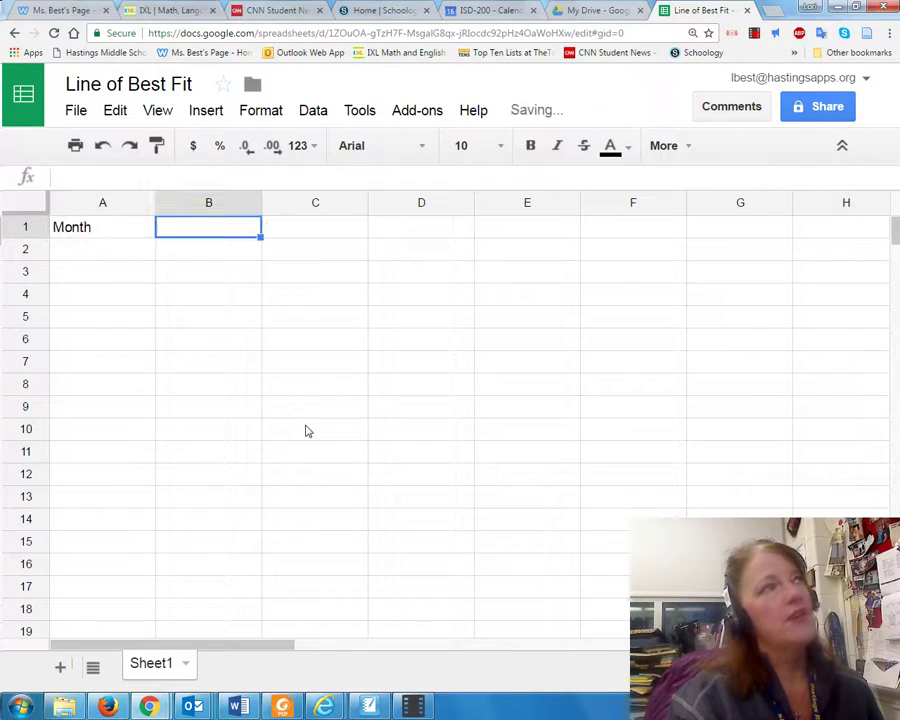
pyautogui.write('Price')
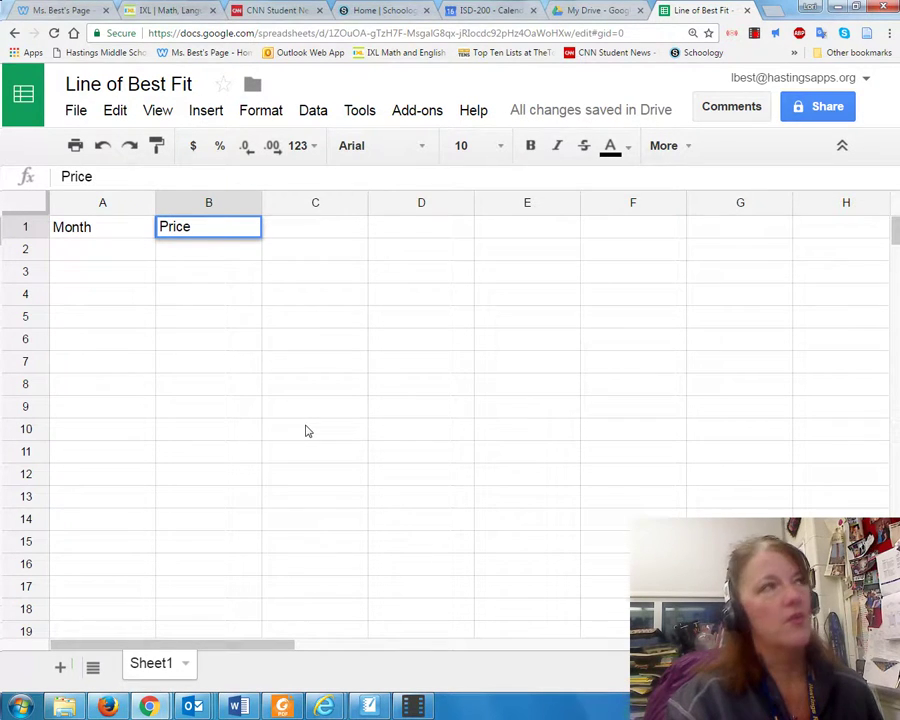
pyautogui.press('Return')
# Step: Fill the Month column with the numbers 1 to 8 in cells A2 through A9
pyautogui.write('1')
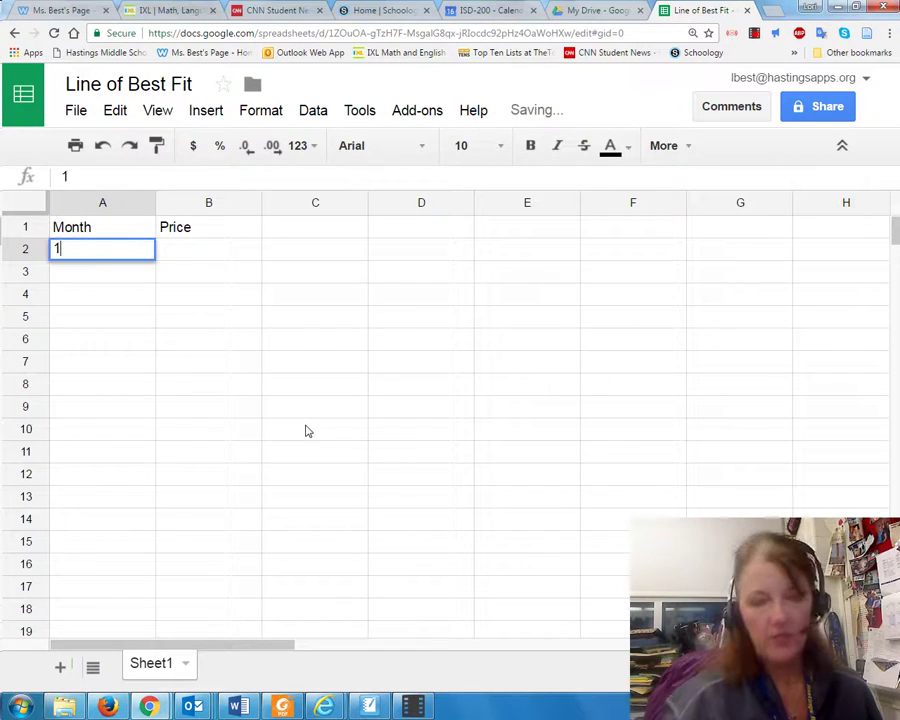
pyautogui.press('Return')
pyautogui.write('2')
pyautogui.press('Return')
pyautogui.write('3')
pyautogui.press('Return')
pyautogui.write('4')
pyautogui.press('Return')
pyautogui.write('5')
pyautogui.press('Return')
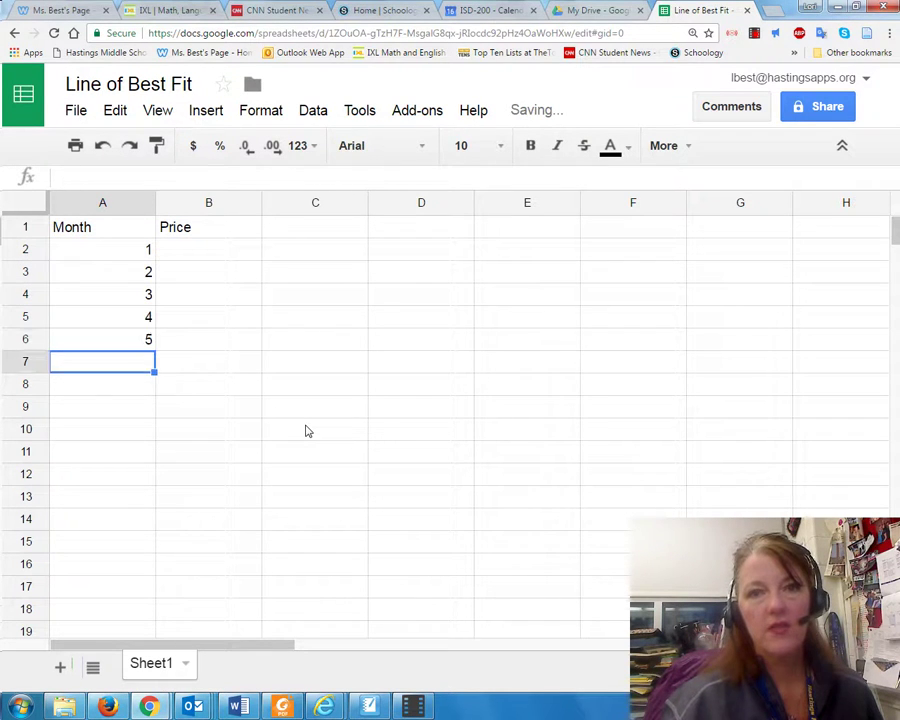
pyautogui.write('6')
pyautogui.press('Return')
pyautogui.write('7')
pyautogui.press('Return')
pyautogui.write('8')
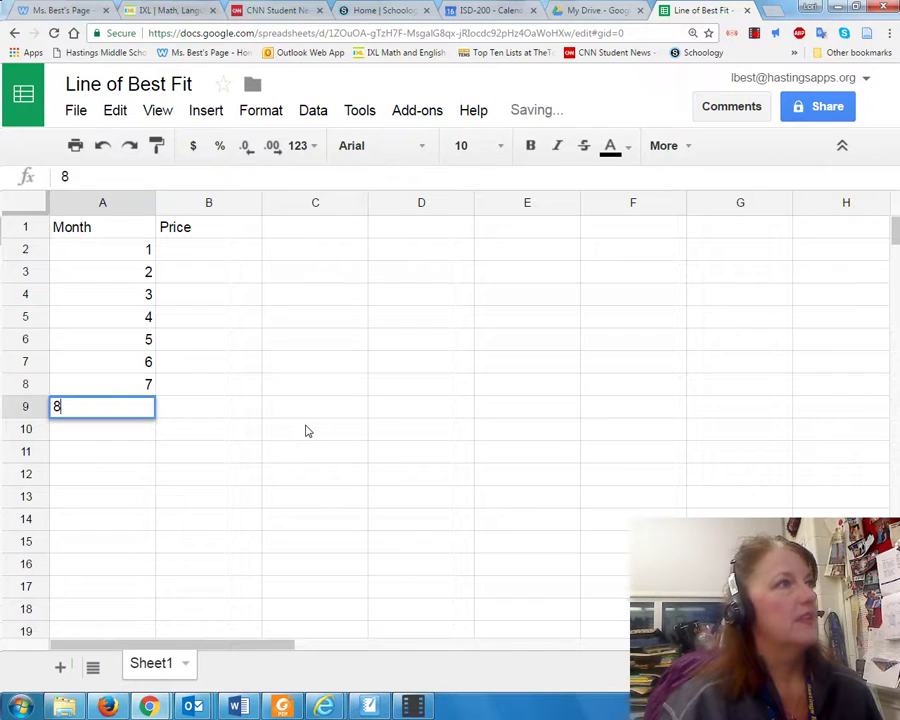
pyautogui.press('Return')
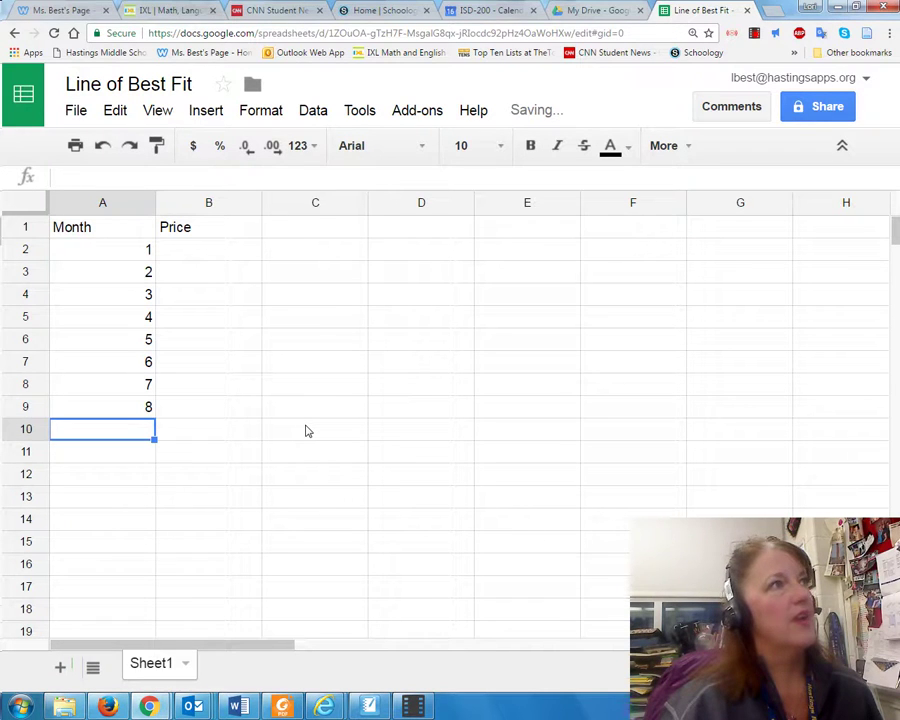
# Step: Consult the price table in SMART Notebook, return to the spreadsheet and enter 32, 35 and 37 in cells B2 to B4
pyautogui.press('Right')
pyautogui.press('Up')
pyautogui.press('Up')
pyautogui.press('Up')
pyautogui.press('Up')
pyautogui.press('Up')
pyautogui.press('Up')
pyautogui.press('Up')
pyautogui.press('Up')
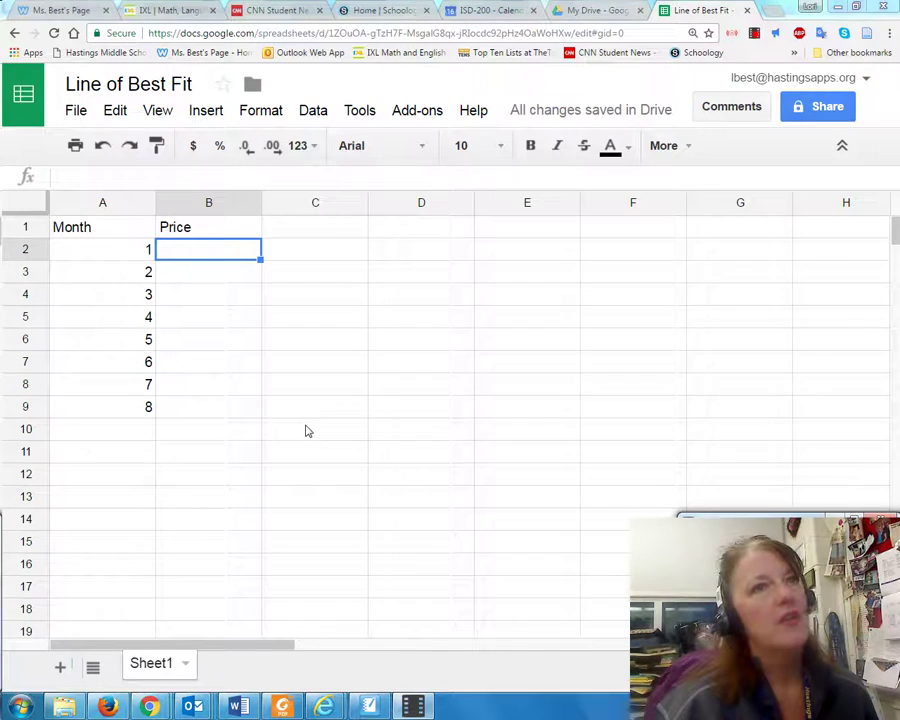
pyautogui.hotkey('alt', 'Tab')
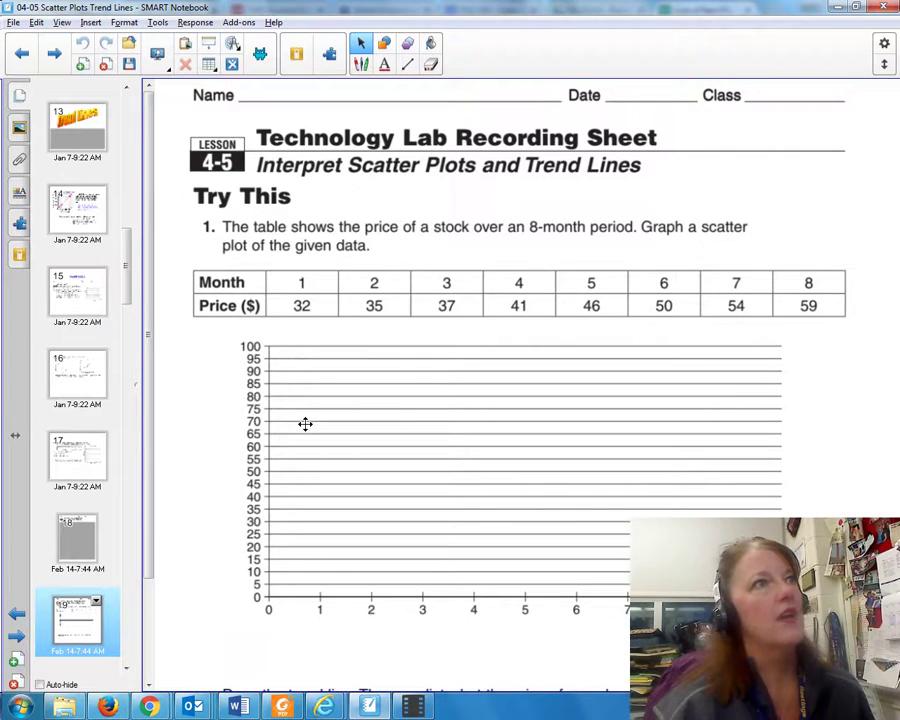
pyautogui.hotkey('alt', 'Tab')
pyautogui.hotkey('alt', 'Tab')
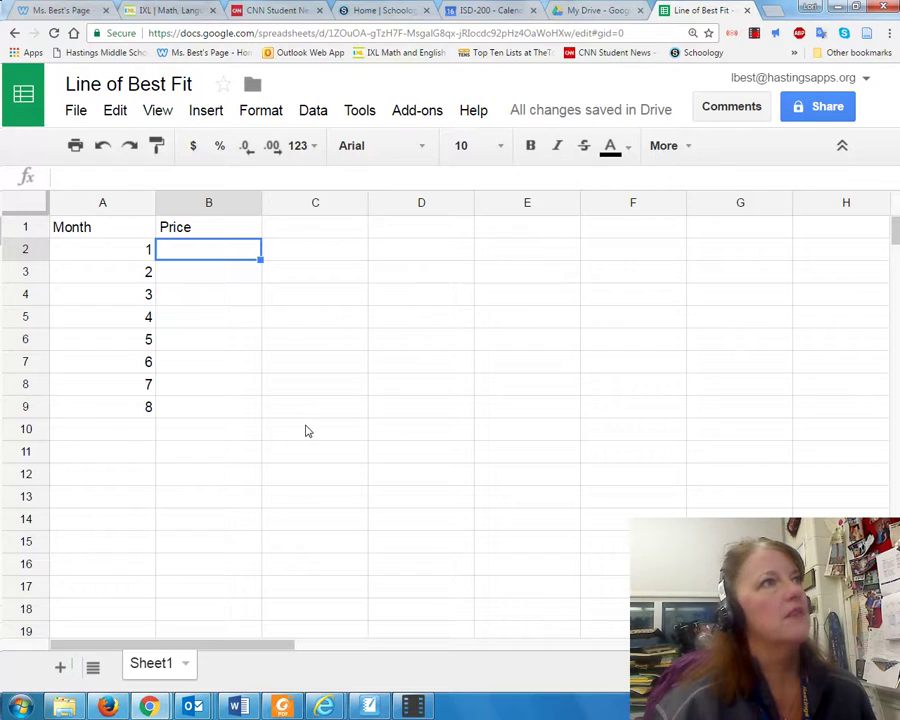
pyautogui.write('32')
pyautogui.press('Return')
pyautogui.write('35')
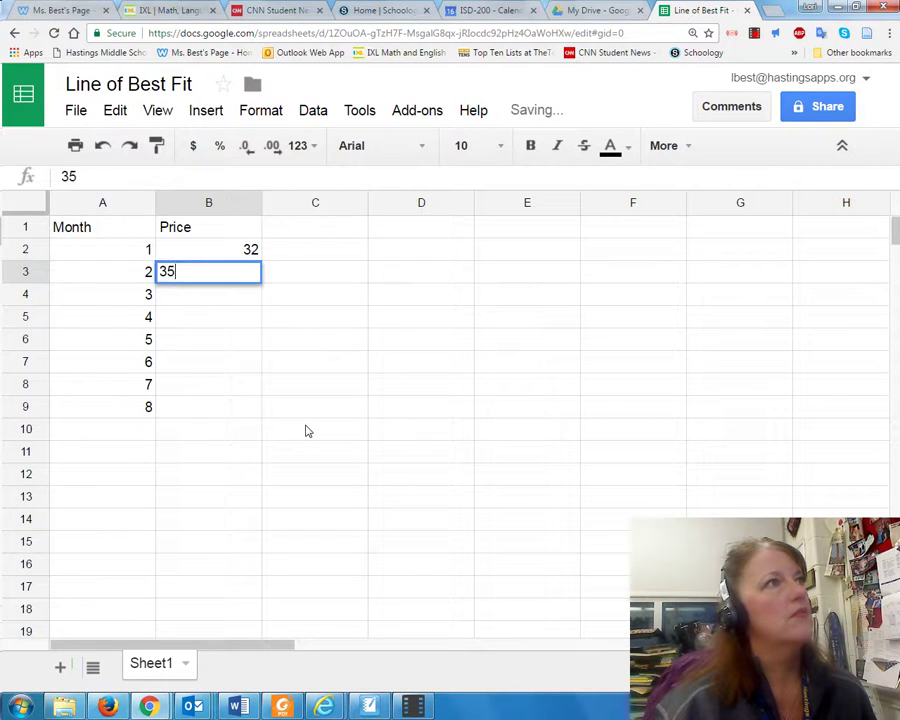
pyautogui.press('Return')
pyautogui.write('37')
pyautogui.press('Return')
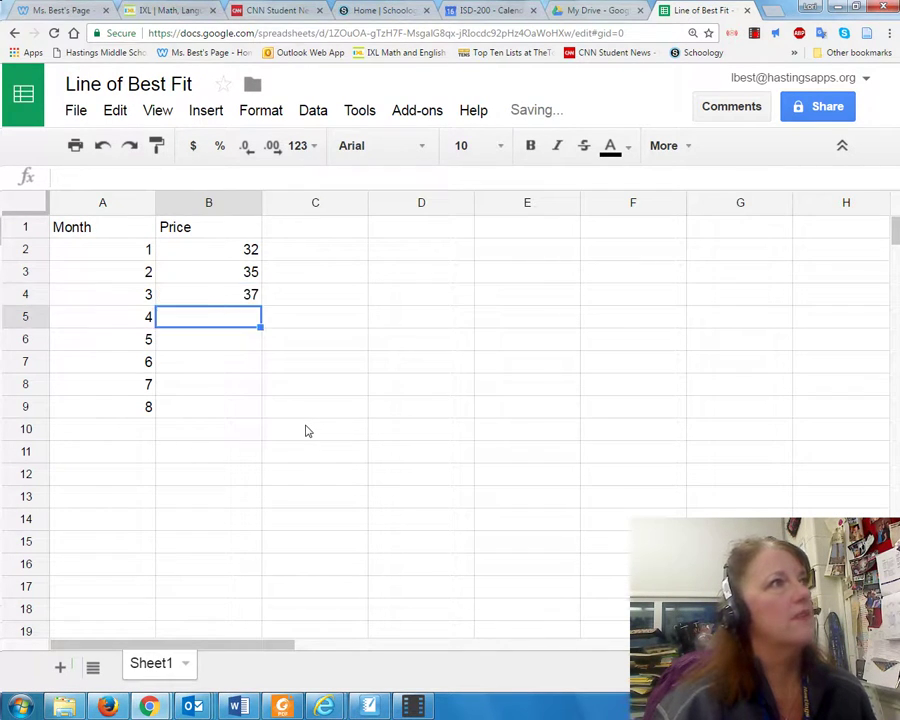
# Step: Check the SMART Notebook table again and enter the prices 41, 46 and 50 for months 4 to 6 in the spreadsheet
pyautogui.hotkey('alt', 'Tab')
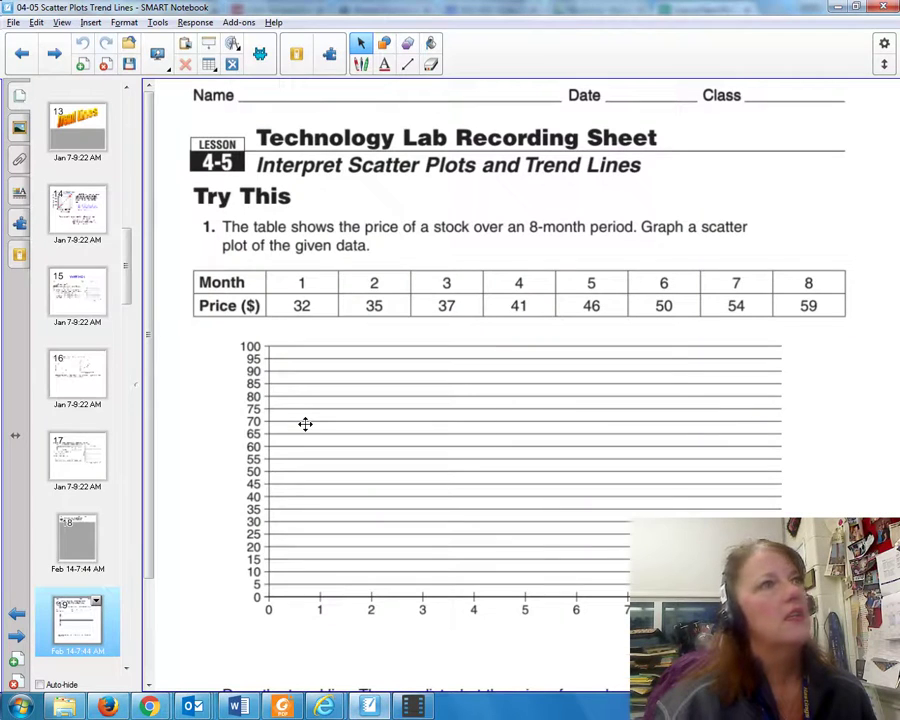
pyautogui.hotkey('alt', 'Tab')
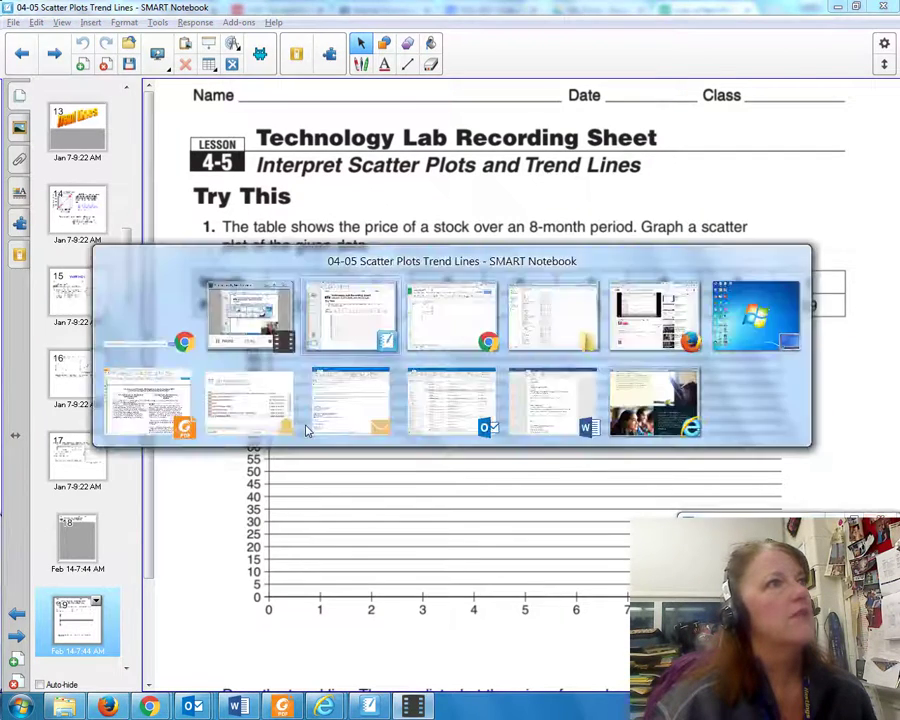
pyautogui.write('41')
pyautogui.press('Return')
pyautogui.write('46')
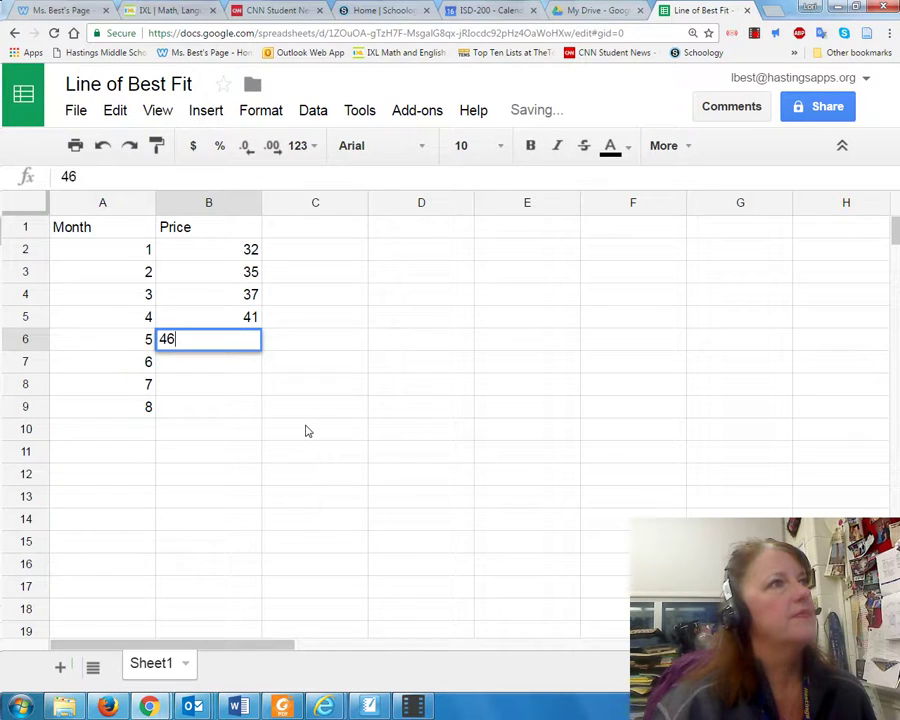
pyautogui.press('Return')
pyautogui.write('50')
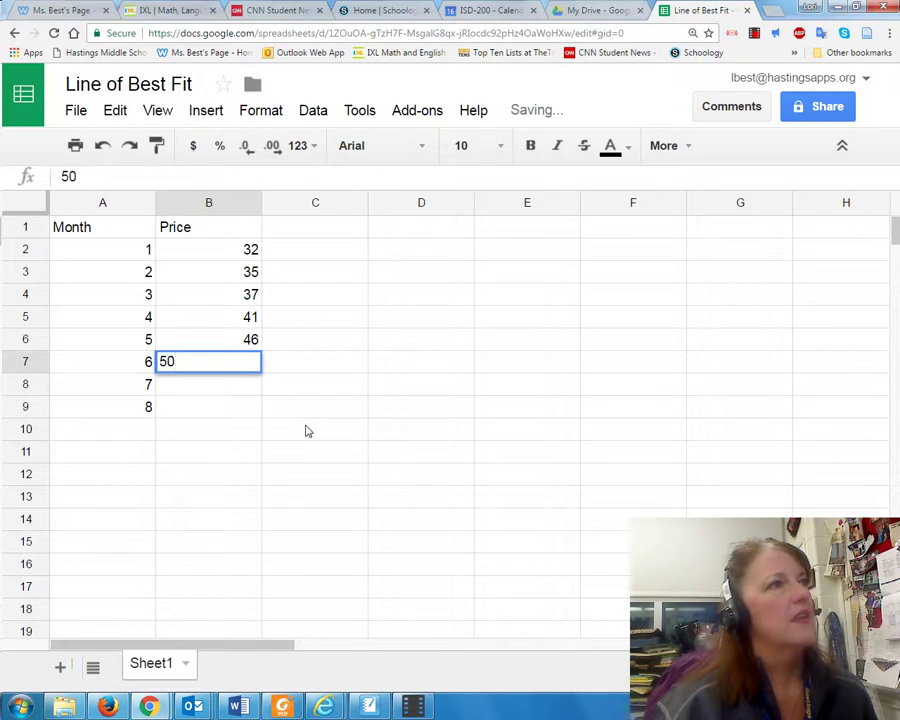
pyautogui.press('Return')
# Step: Look up the last two prices in SMART Notebook and enter 54 and 59 for months 7 and 8 in the spreadsheet
pyautogui.hotkey('alt', 'Tab')
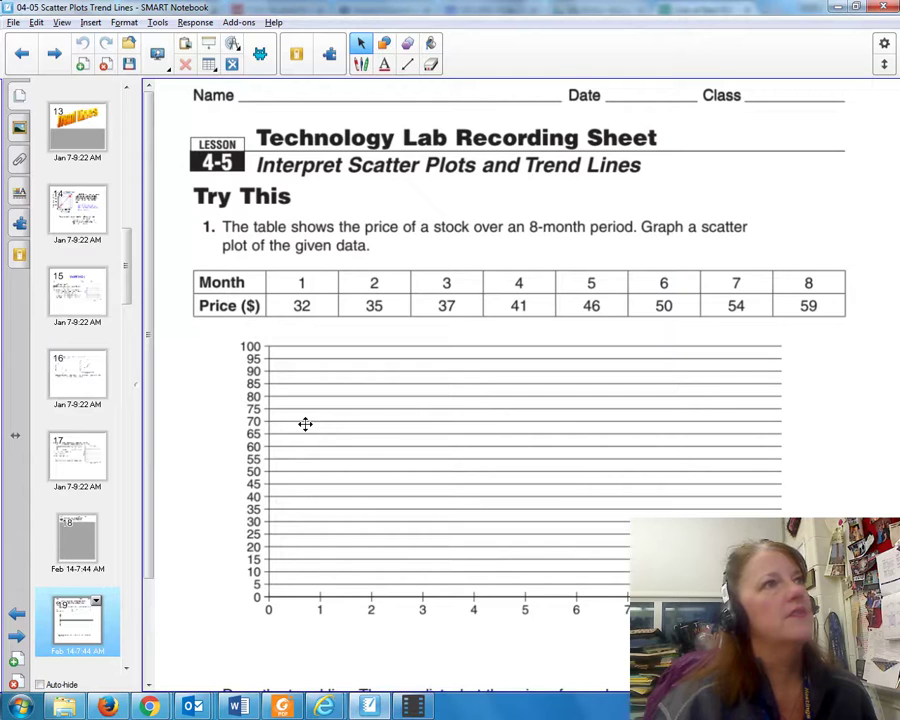
pyautogui.hotkey('alt', 'Tab')
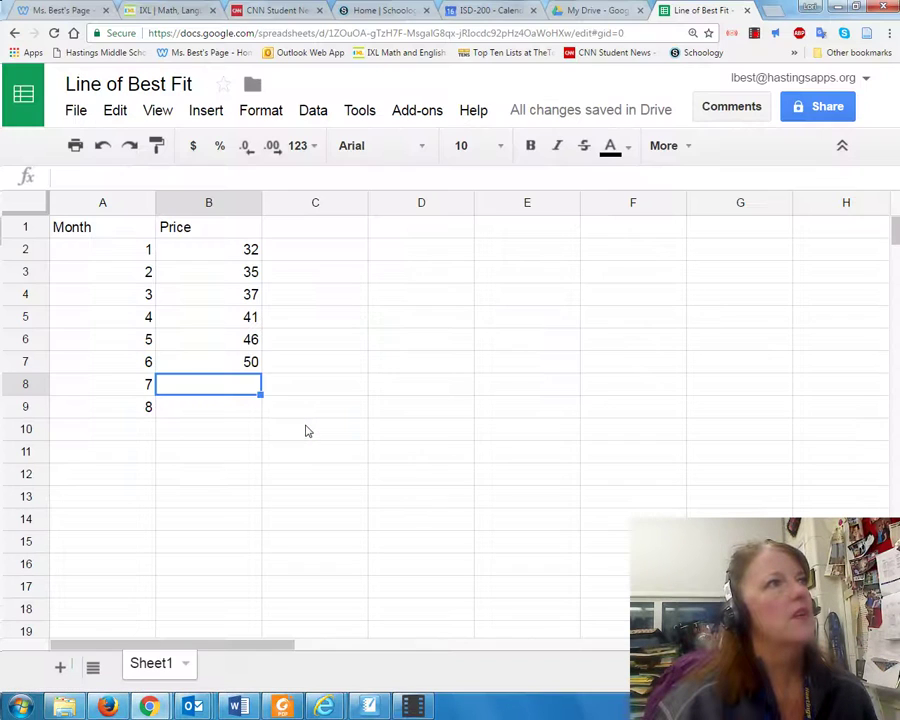
pyautogui.write('54')
pyautogui.press('Return')
pyautogui.write('59')
pyautogui.press('Return')
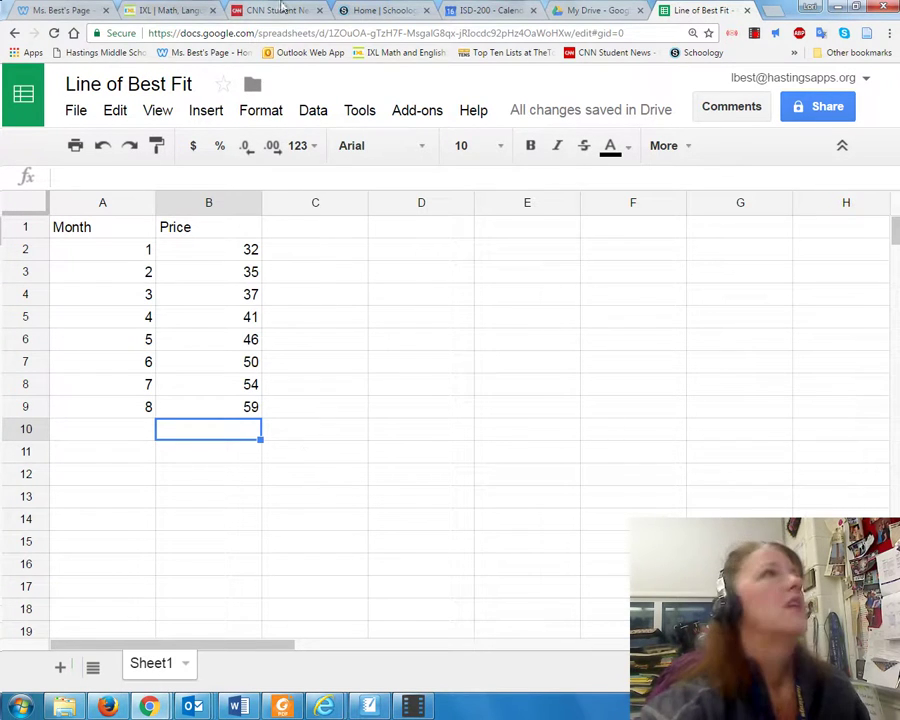
# Step: Format the whole Price column as dollar currency
pyautogui.click(209, 203)
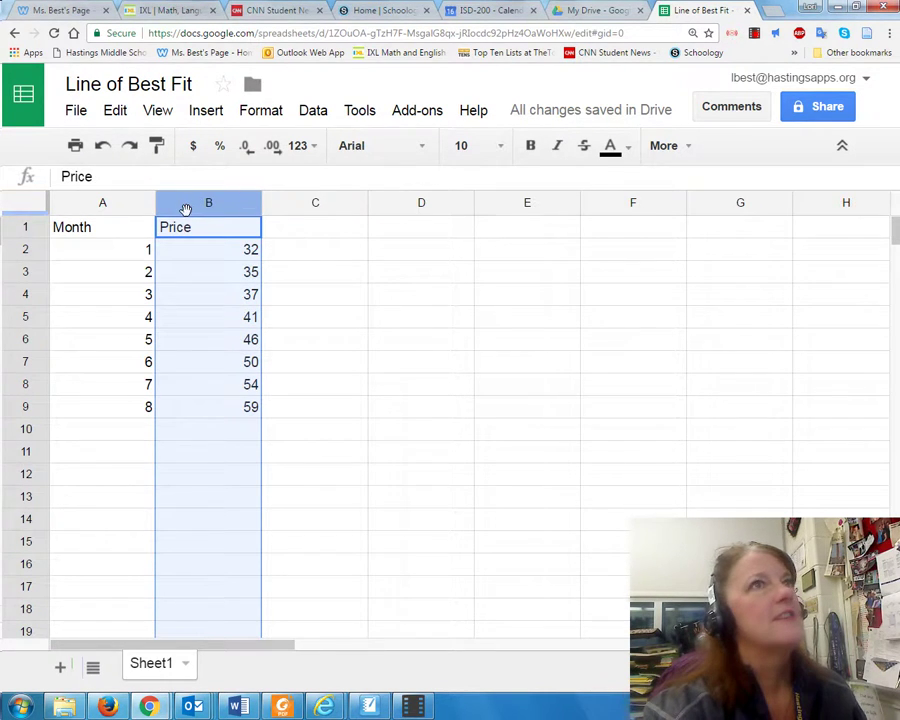
pyautogui.click(300, 146)
pyautogui.click(194, 146)
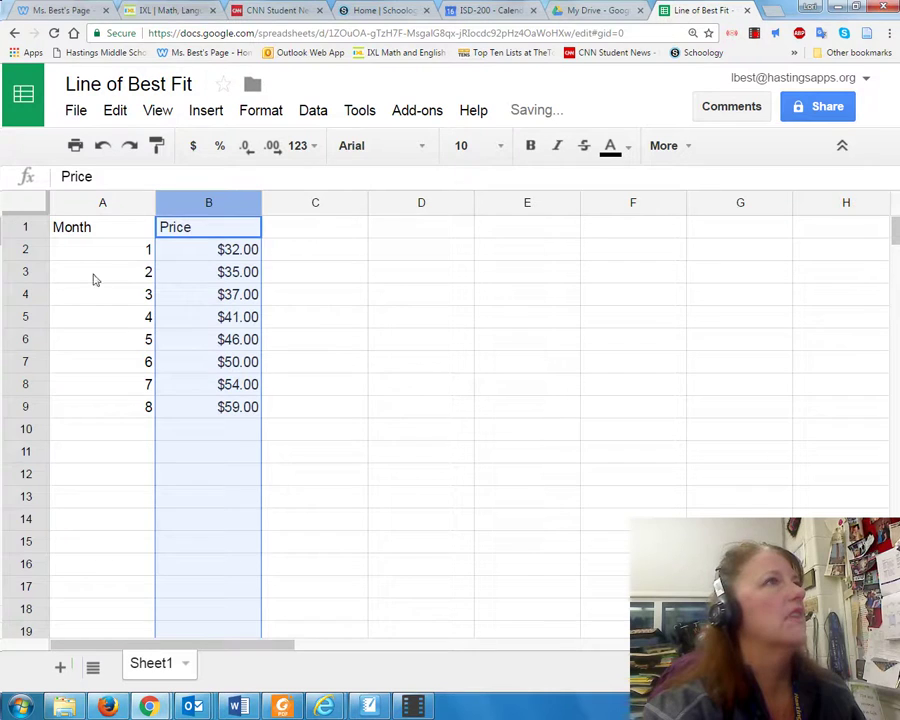
# Step: Make the Month and Price headings in cells A1 and B1 bold
pyautogui.click(78, 232)
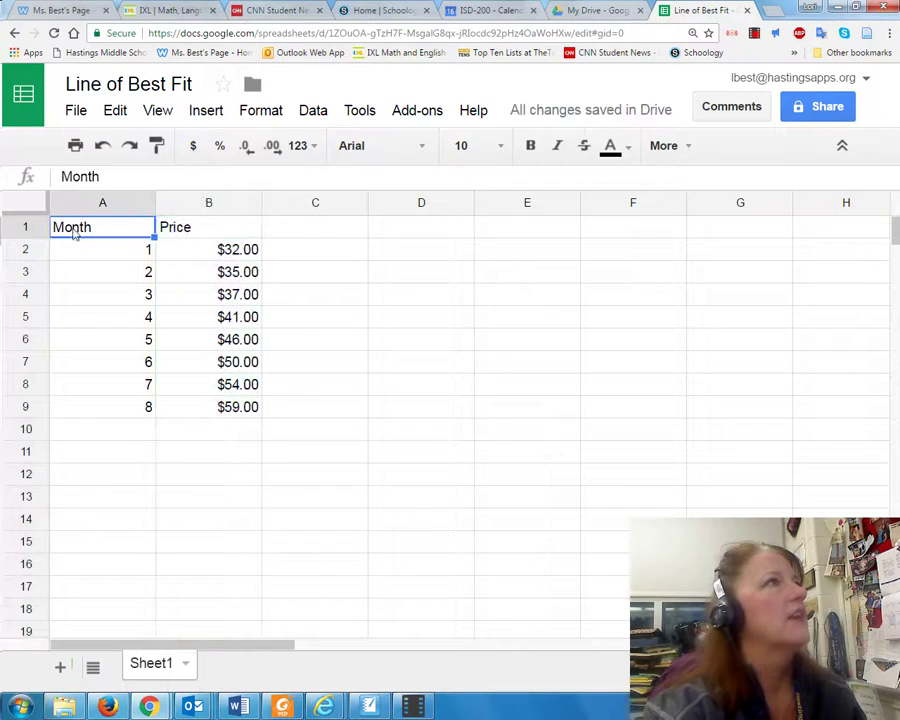
pyautogui.keyDown('shift'); pyautogui.click(225, 230); pyautogui.keyUp('shift')
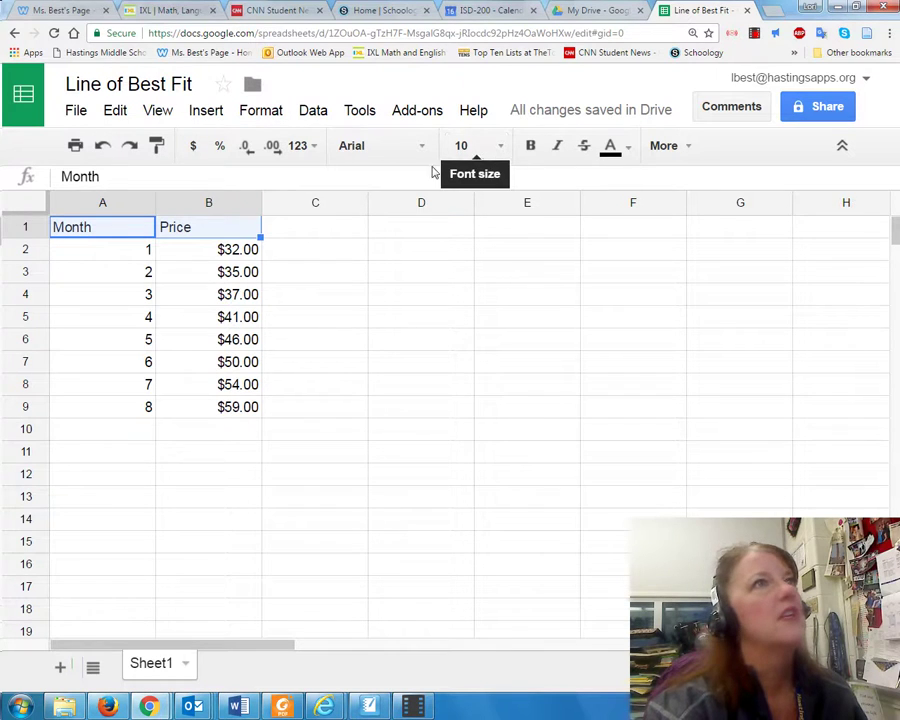
pyautogui.click(262, 111)
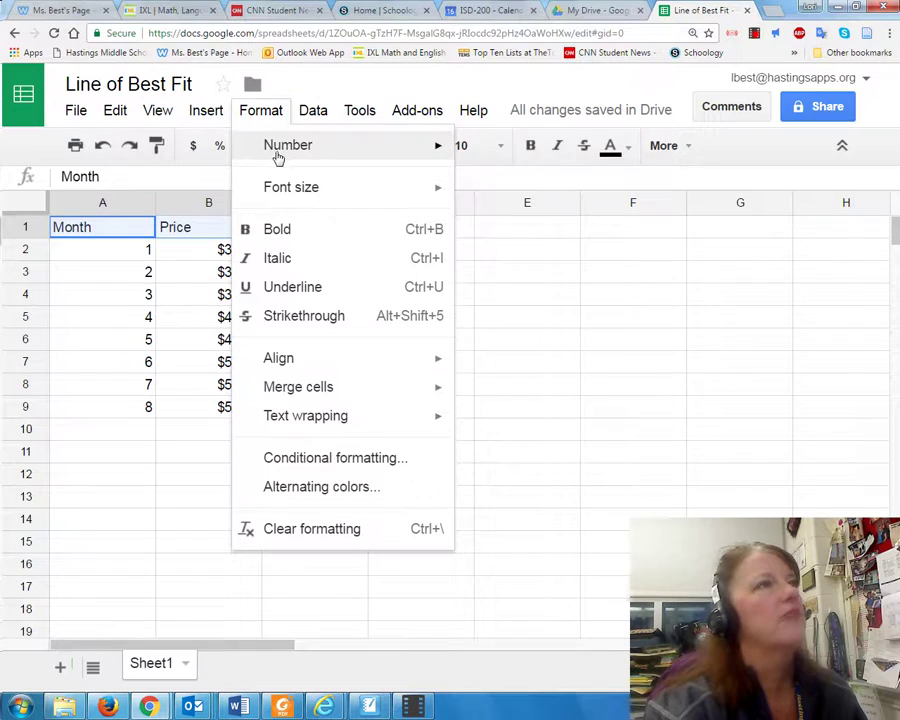
pyautogui.moveTo(280, 158)
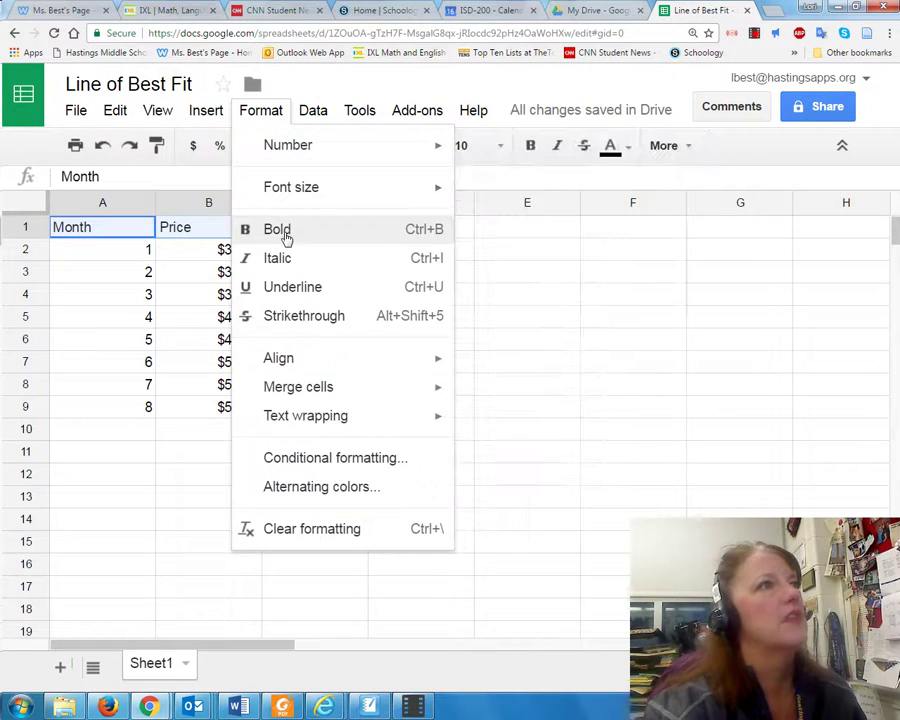
pyautogui.click(282, 236)
pyautogui.click(137, 232)
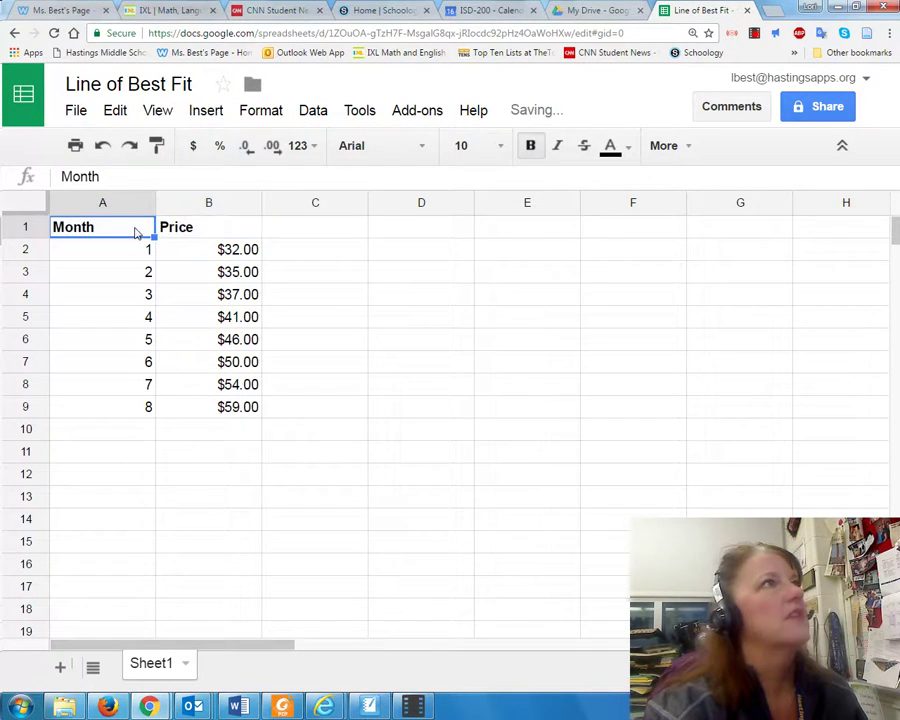
pyautogui.moveTo(137, 232); pyautogui.dragTo(211, 232)
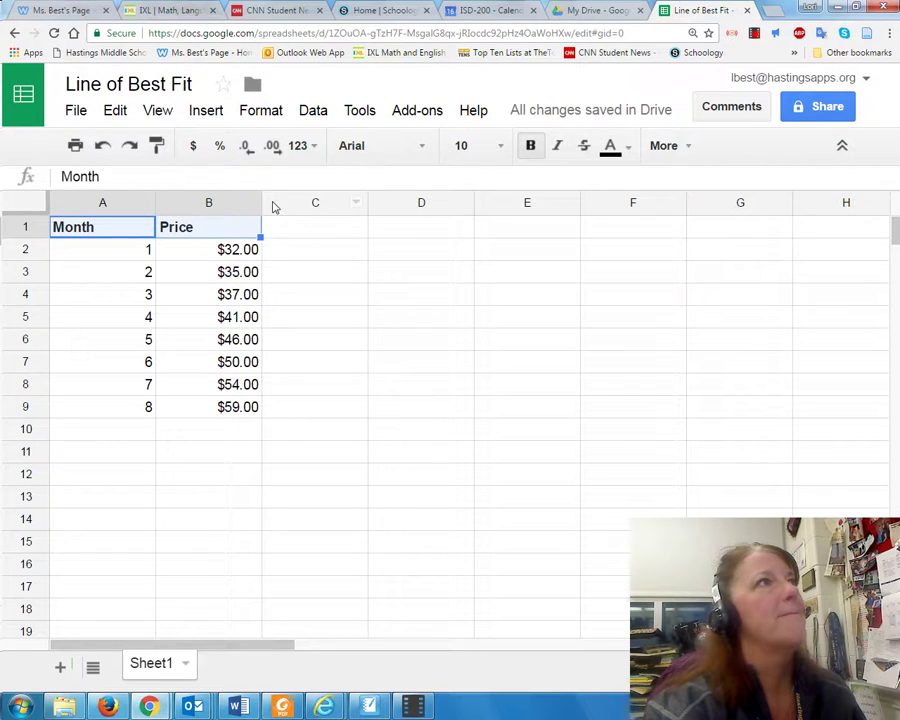
pyautogui.click(255, 112)
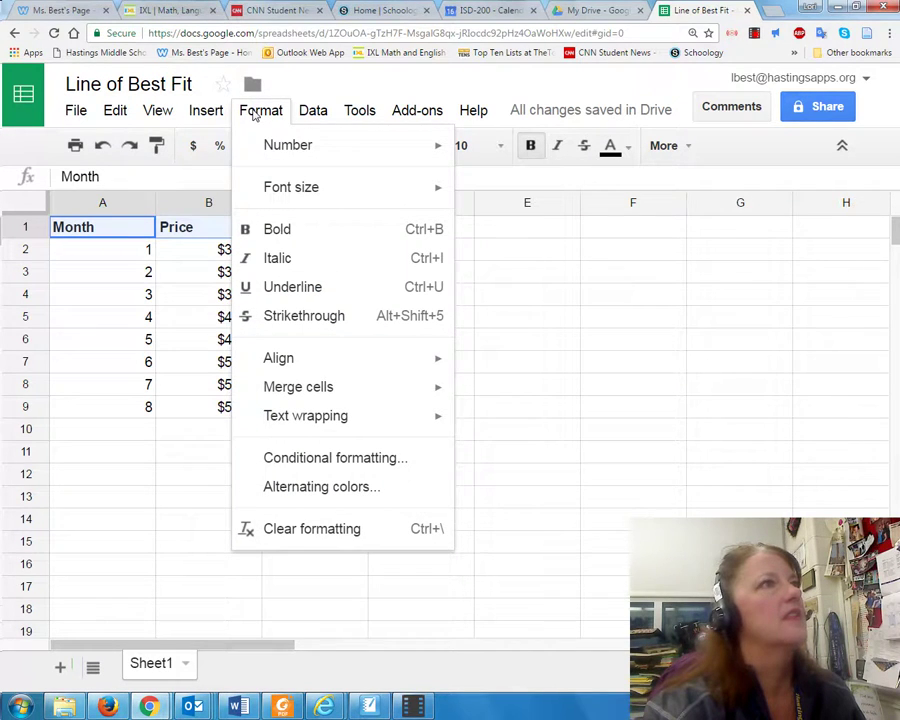
# Step: Start a chart from the Month and Price data in A1:B9 and choose the scatter chart type
pyautogui.click(154, 231)
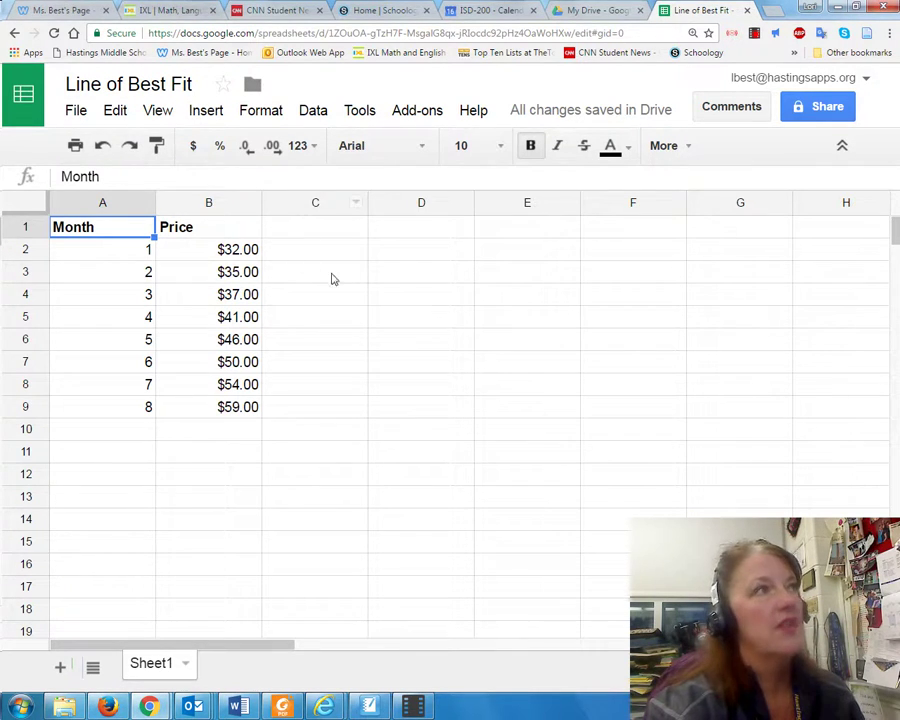
pyautogui.click(207, 111)
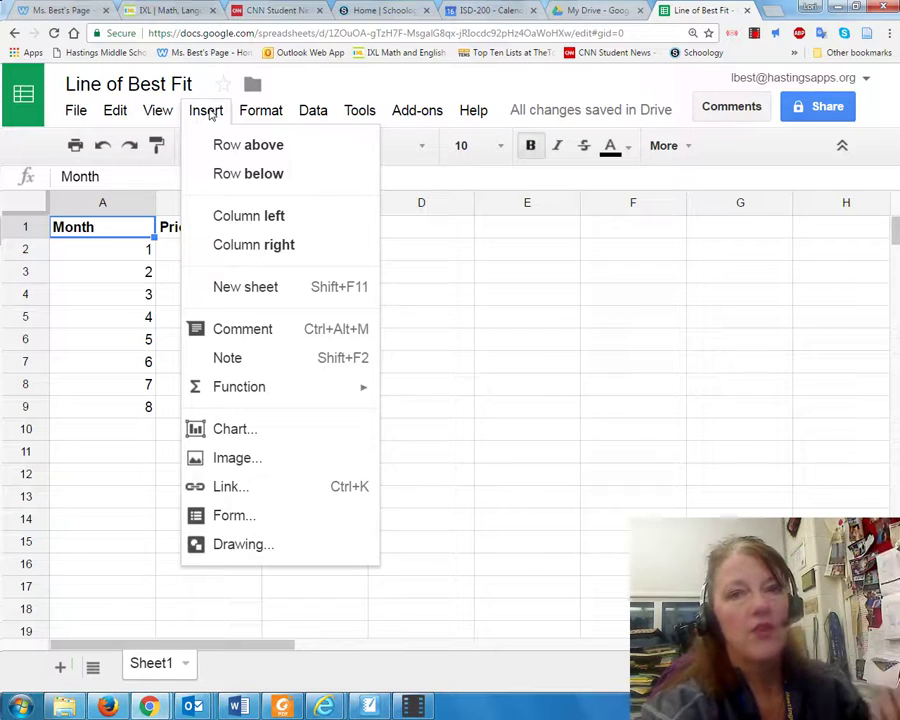
pyautogui.moveTo(258, 117)
pyautogui.moveTo(205, 117)
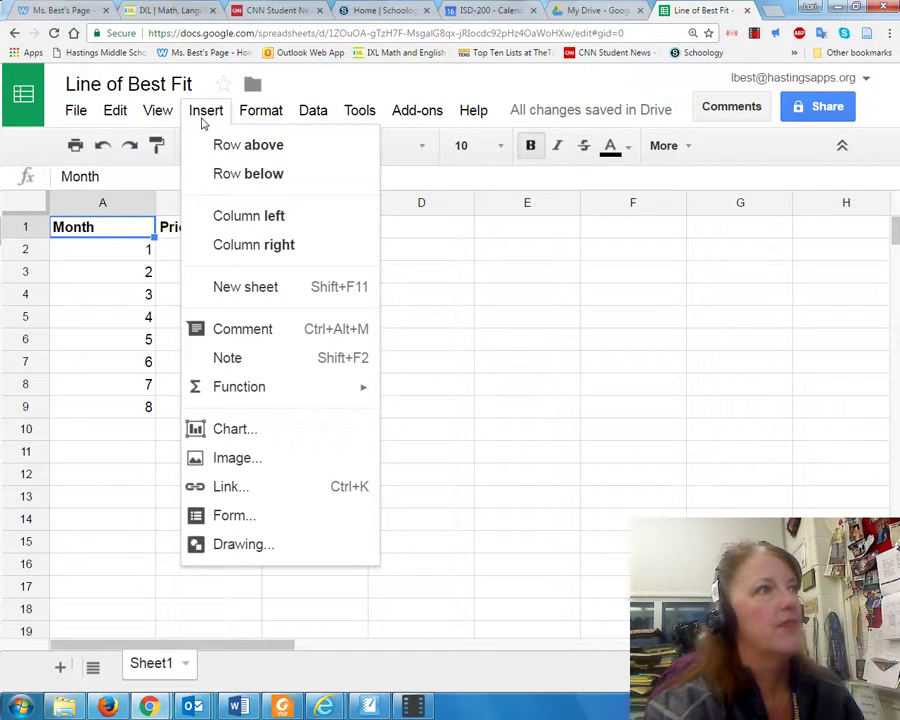
pyautogui.click(215, 430)
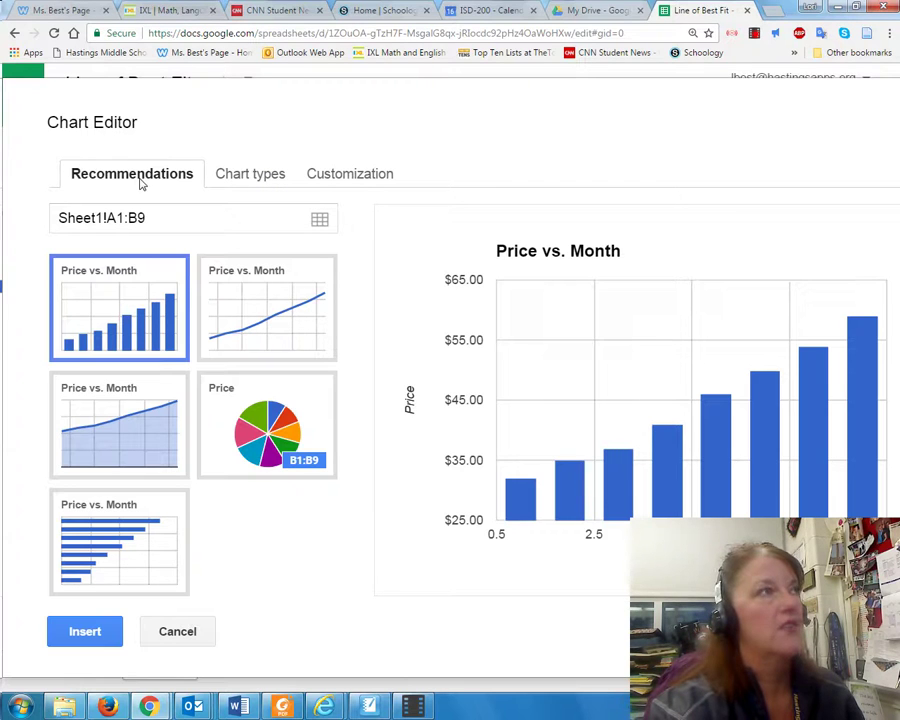
pyautogui.click(240, 177)
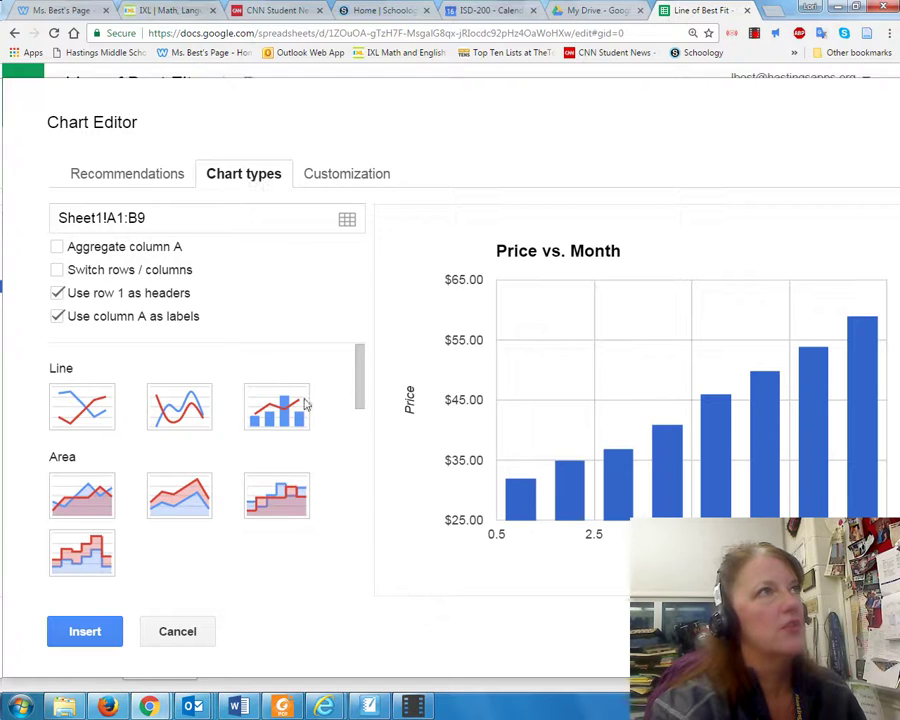
pyautogui.moveTo(362, 360); pyautogui.dragTo(358, 492)
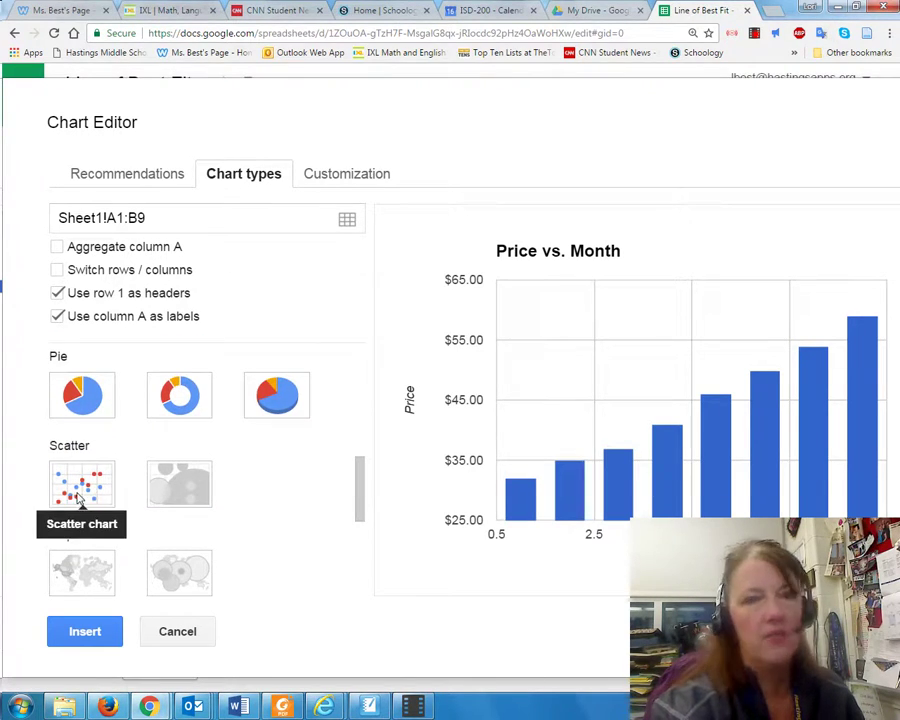
pyautogui.click(81, 487)
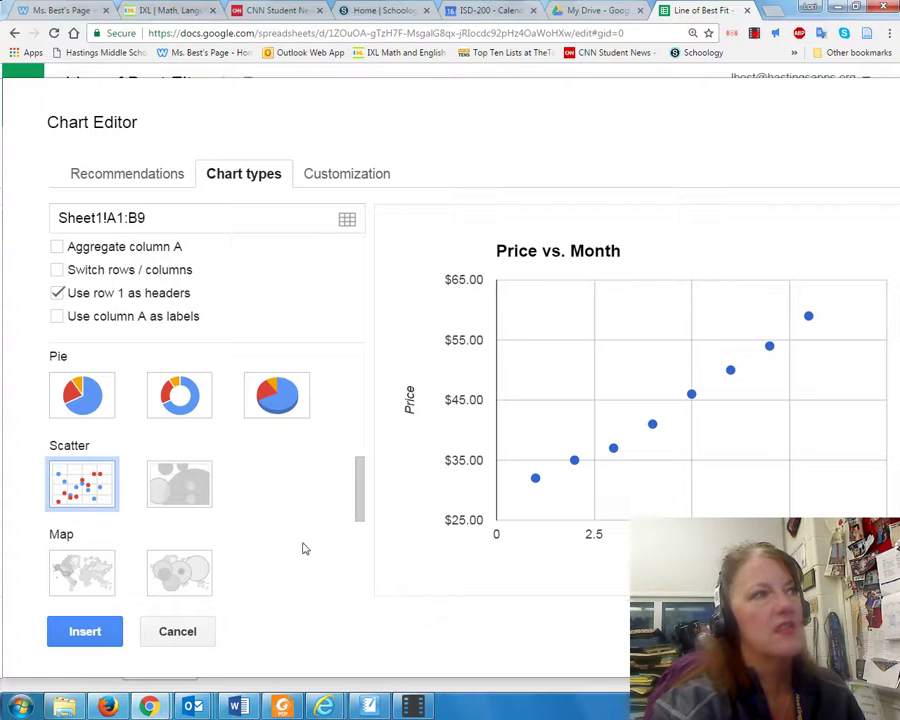
# Step: Try the pie, doughnut and 3D pie chart types on the Month and Price data
pyautogui.click(96, 402)
pyautogui.click(200, 415)
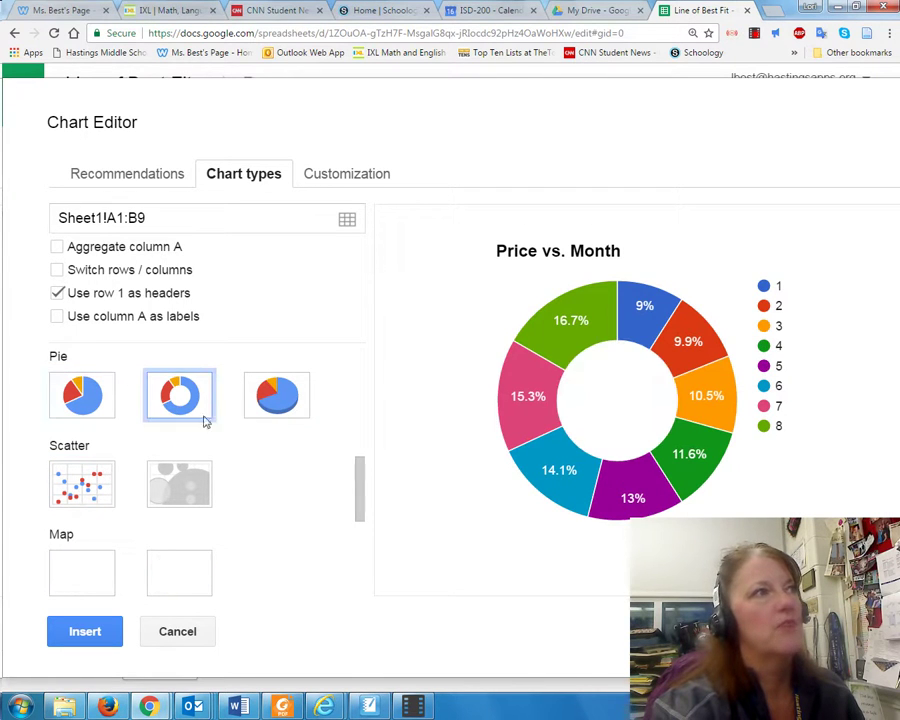
pyautogui.click(281, 406)
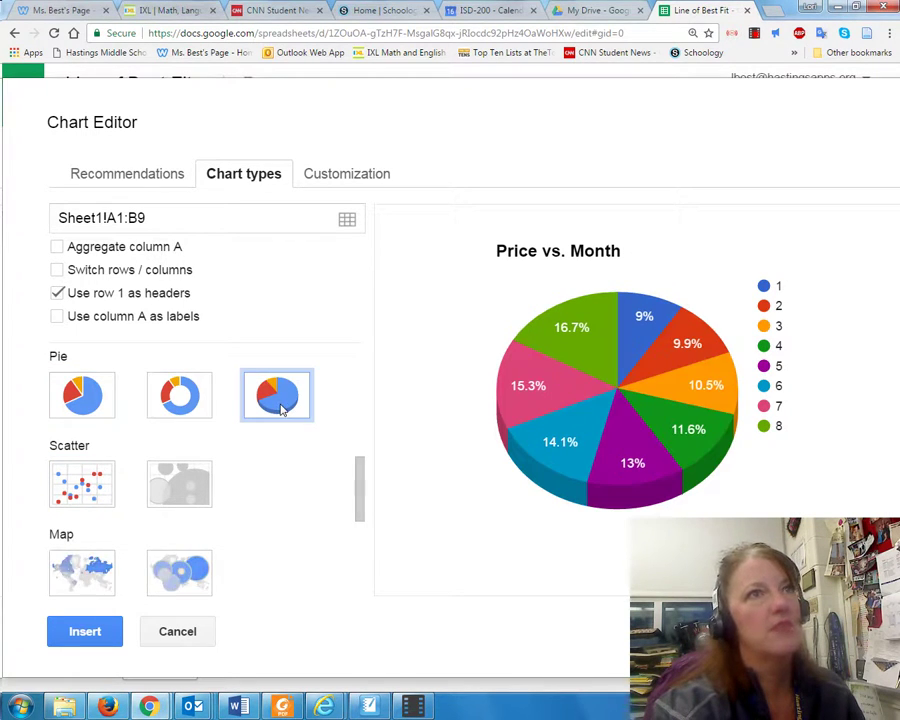
# Step: Set the chart type back to scatter and insert the chart into the sheet
pyautogui.click(95, 484)
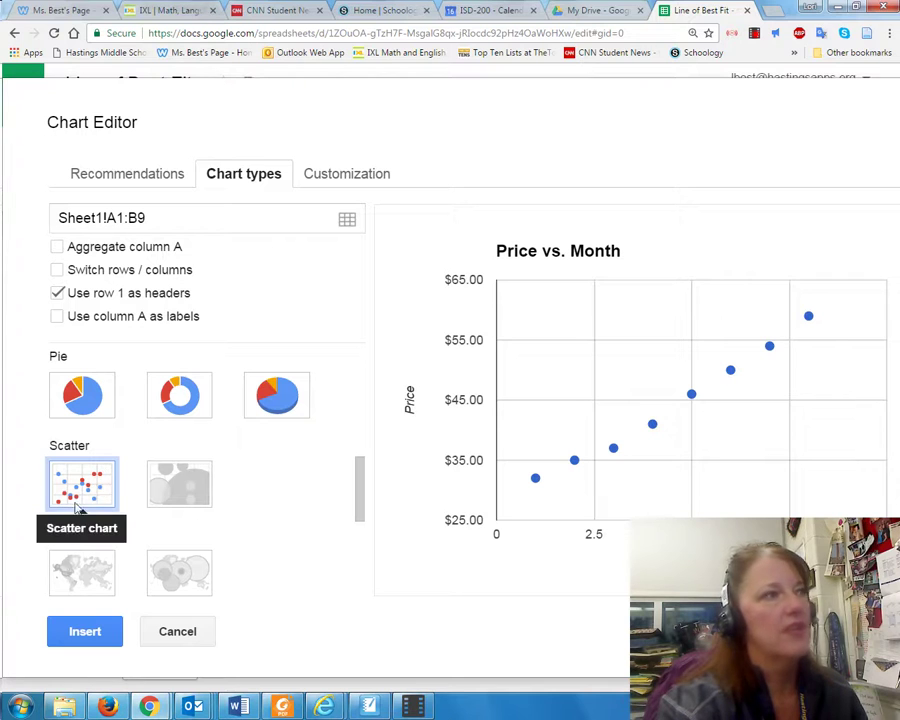
pyautogui.click(86, 628)
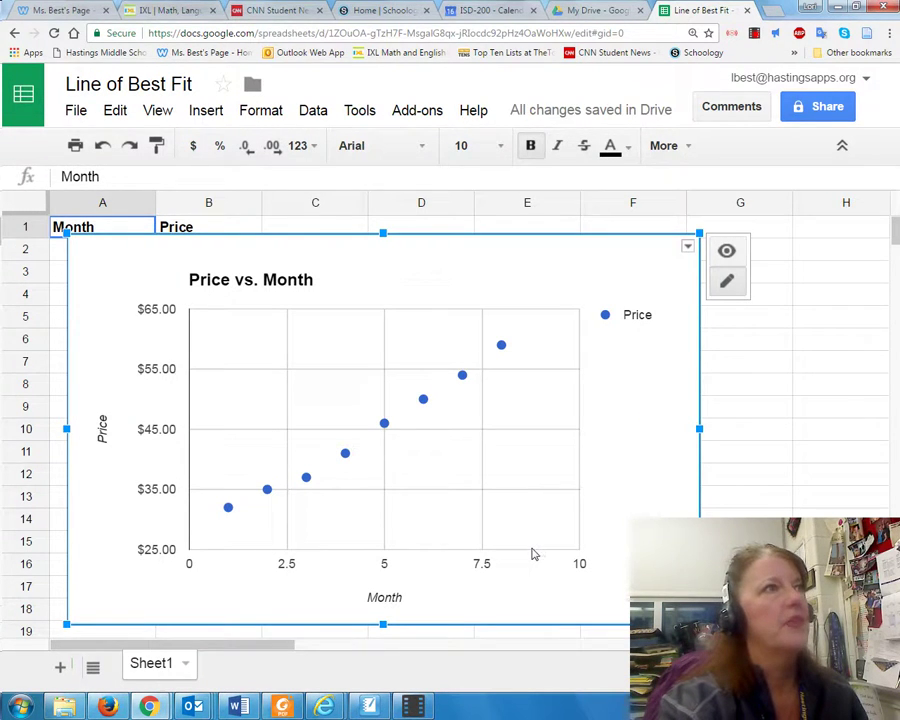
pyautogui.click(731, 350)
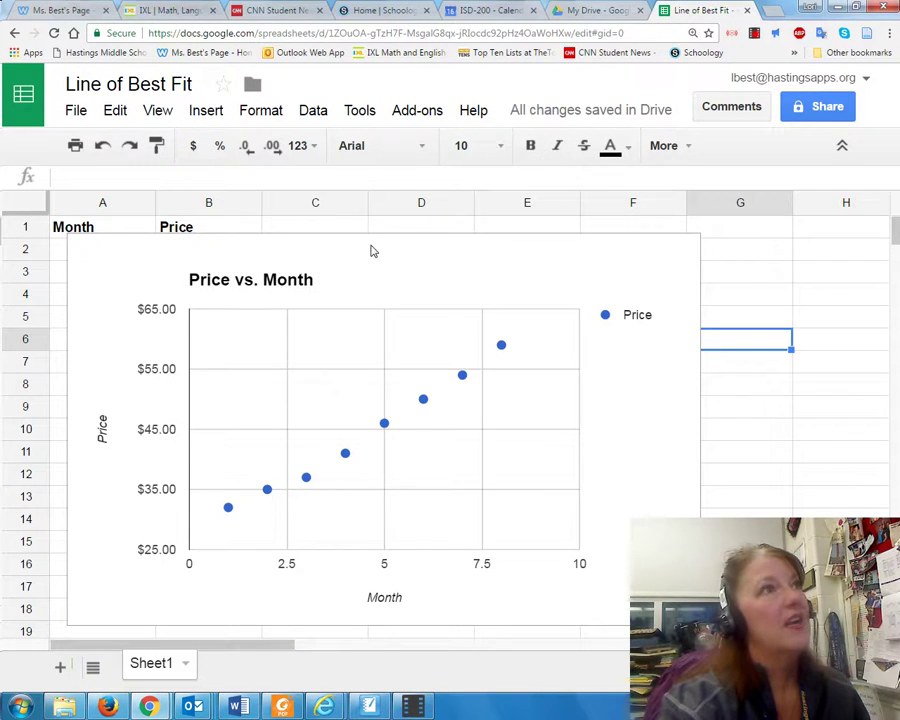
# Step: Shrink the scatter chart and place it beside the data table, spanning about columns C to G and rows 4 to 17
pyautogui.moveTo(307, 249); pyautogui.dragTo(508, 251)
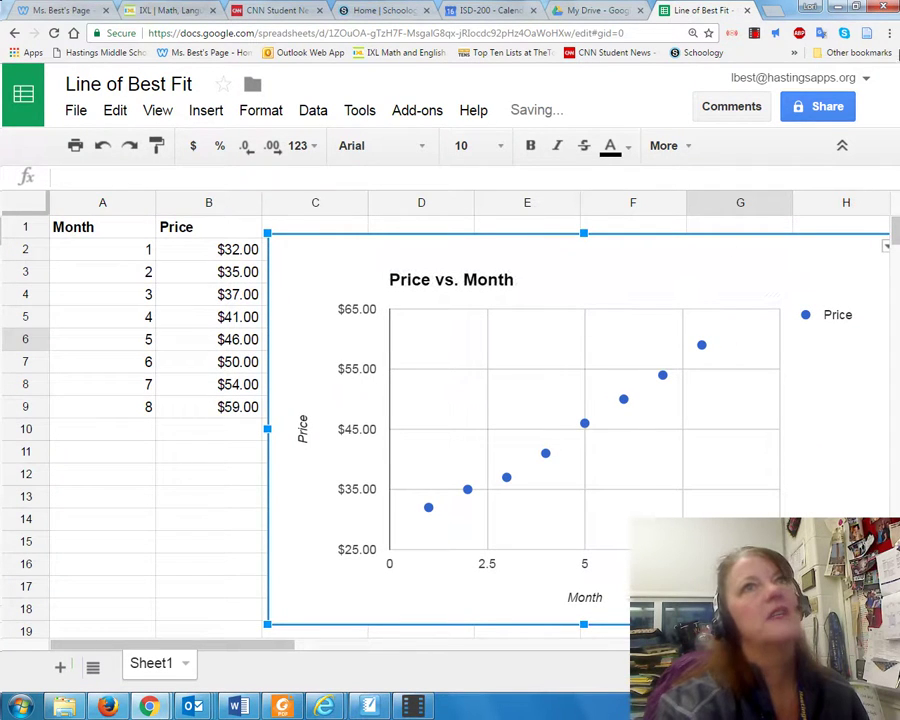
pyautogui.scroll(-1, 790, 434)
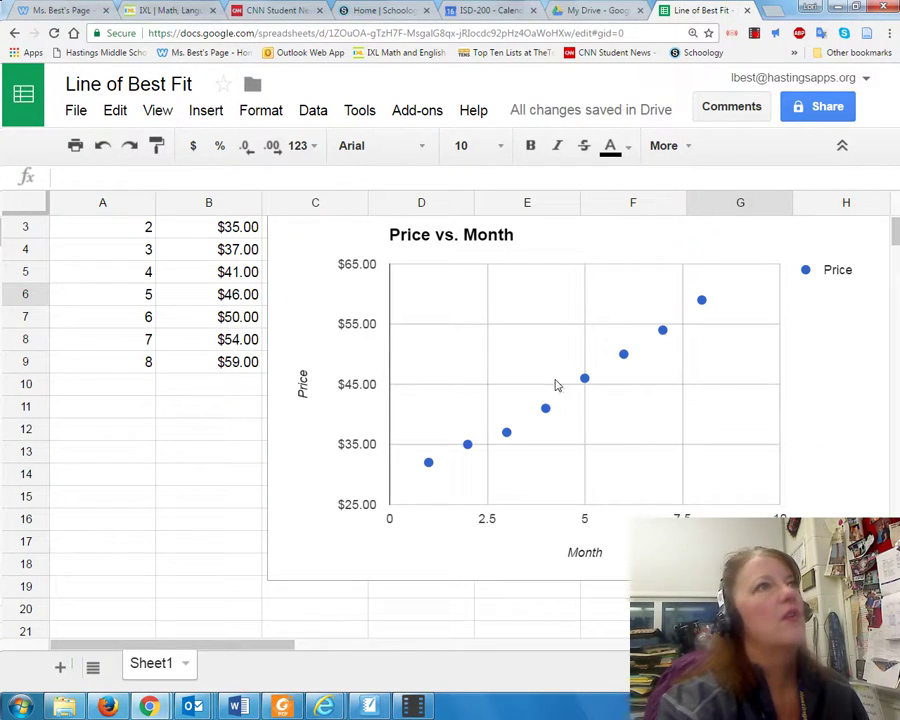
pyautogui.click(560, 425)
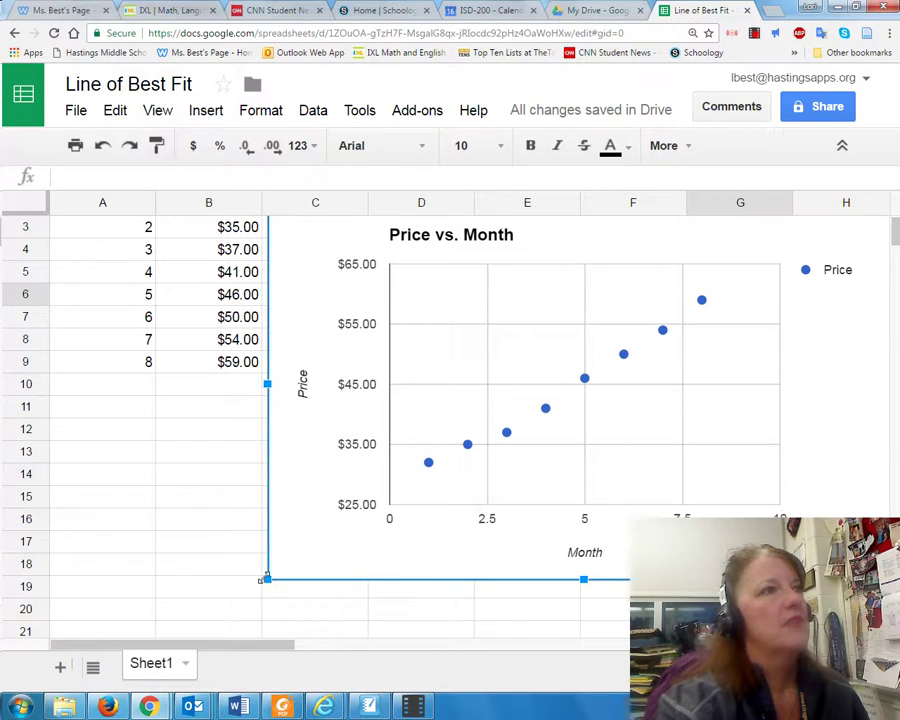
pyautogui.moveTo(263, 580); pyautogui.dragTo(408, 490)
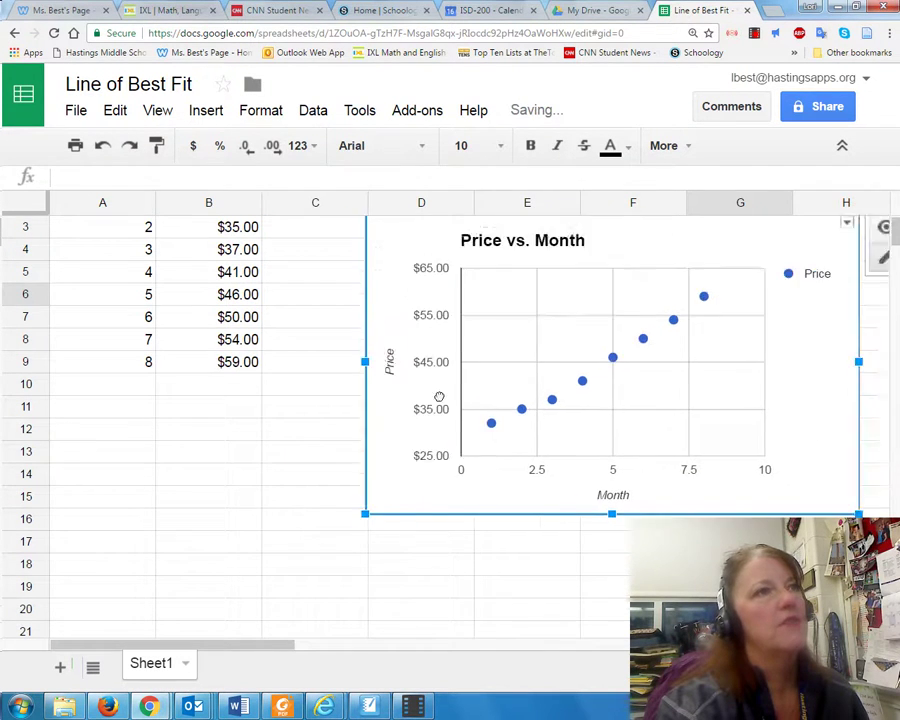
pyautogui.moveTo(439, 397); pyautogui.dragTo(374, 418)
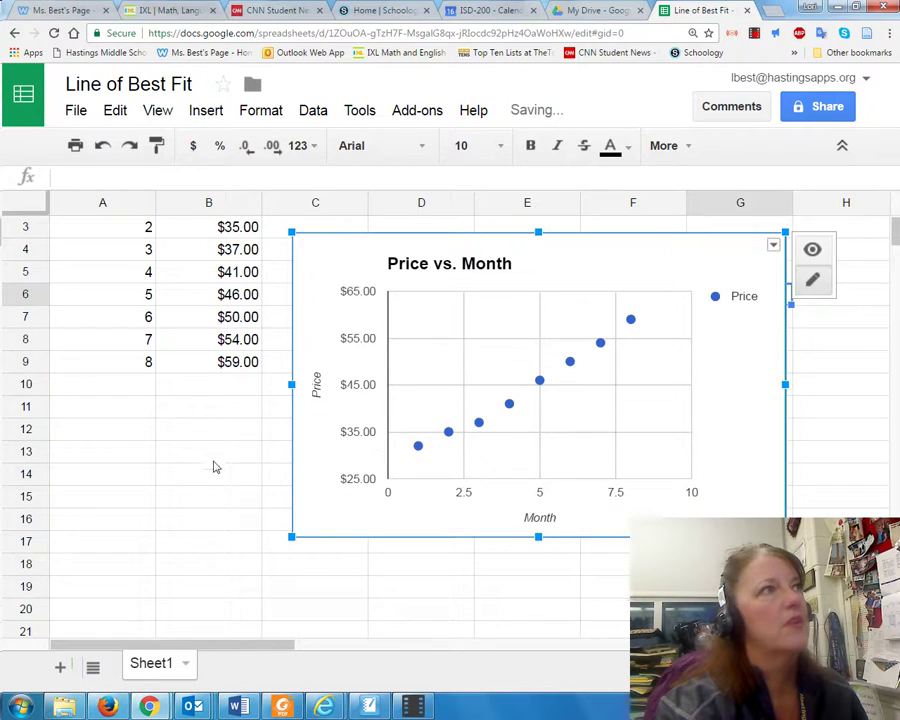
pyautogui.scroll(1, 213, 467)
pyautogui.click(416, 565)
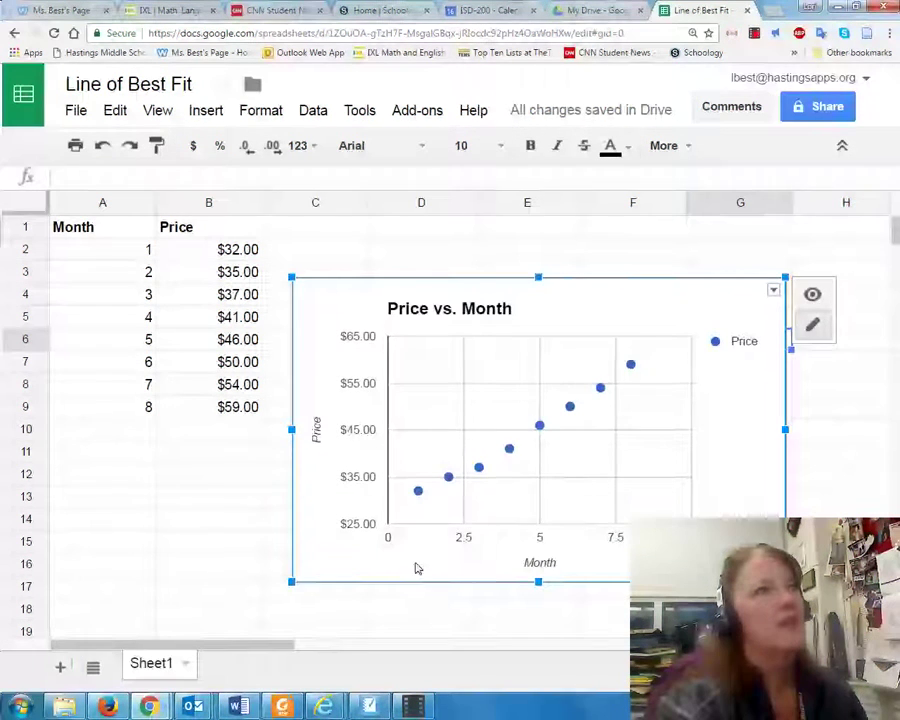
pyautogui.moveTo(478, 551); pyautogui.dragTo(480, 562)
pyautogui.click(253, 589)
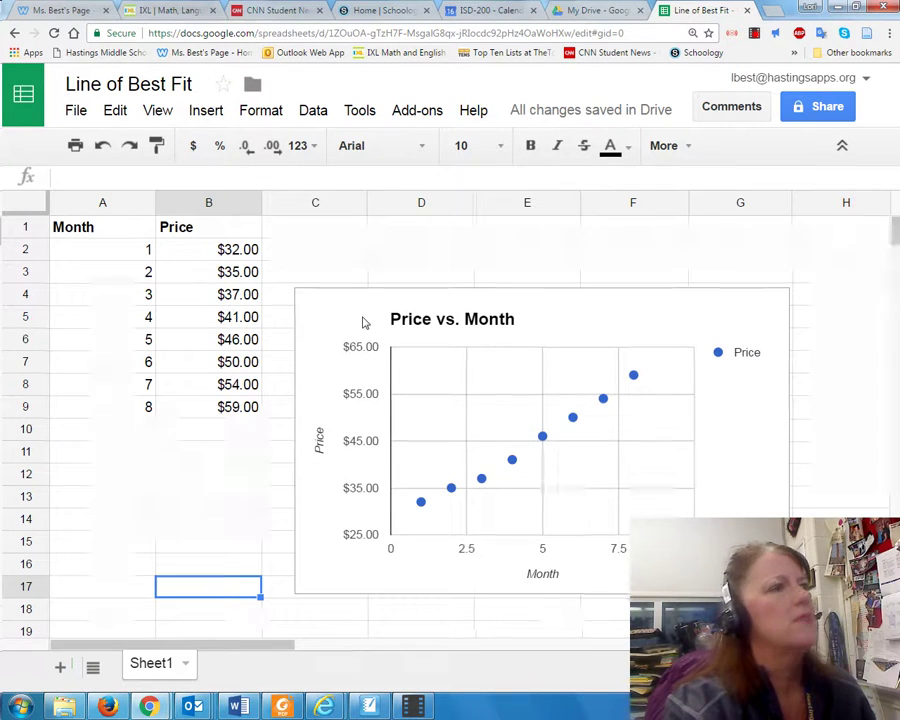
# Step: Add a linear trendline to the Price series through the chart's advanced editing options and update the chart
pyautogui.click(762, 301)
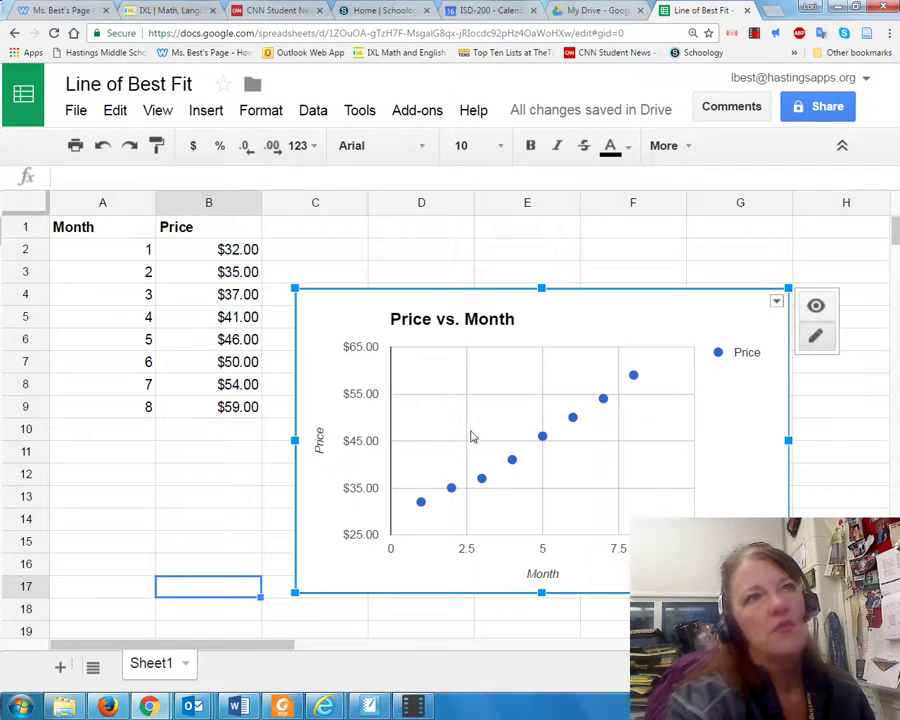
pyautogui.click(776, 303)
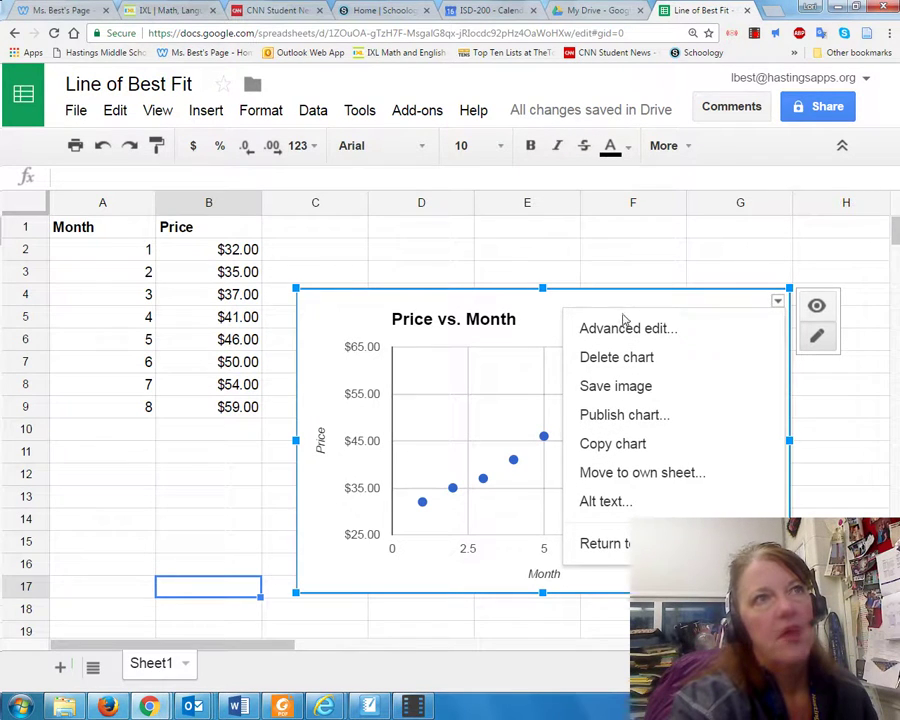
pyautogui.click(620, 333)
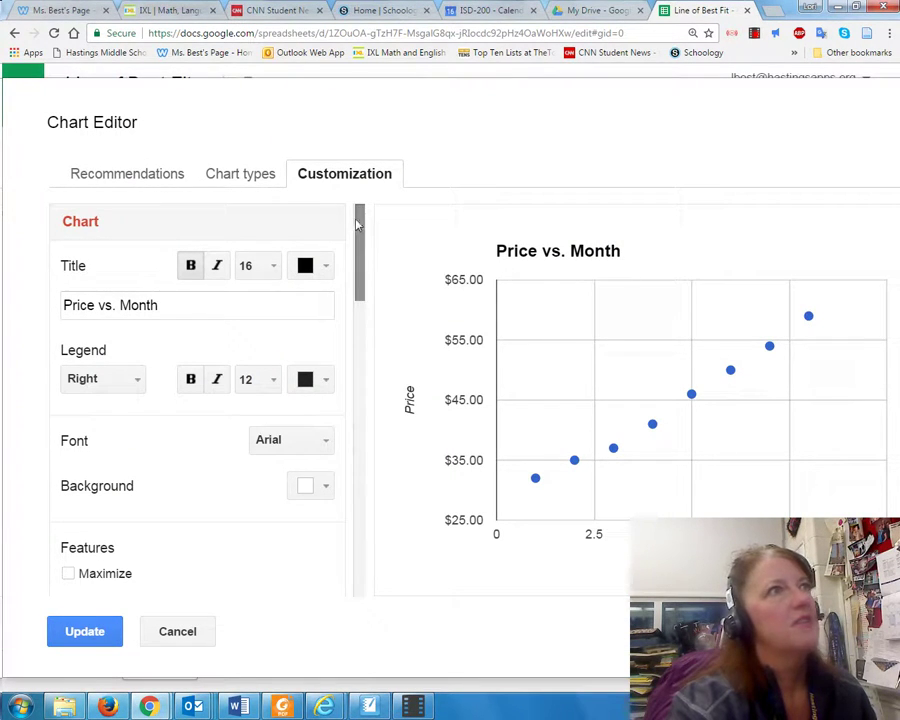
pyautogui.moveTo(357, 225); pyautogui.dragTo(326, 534)
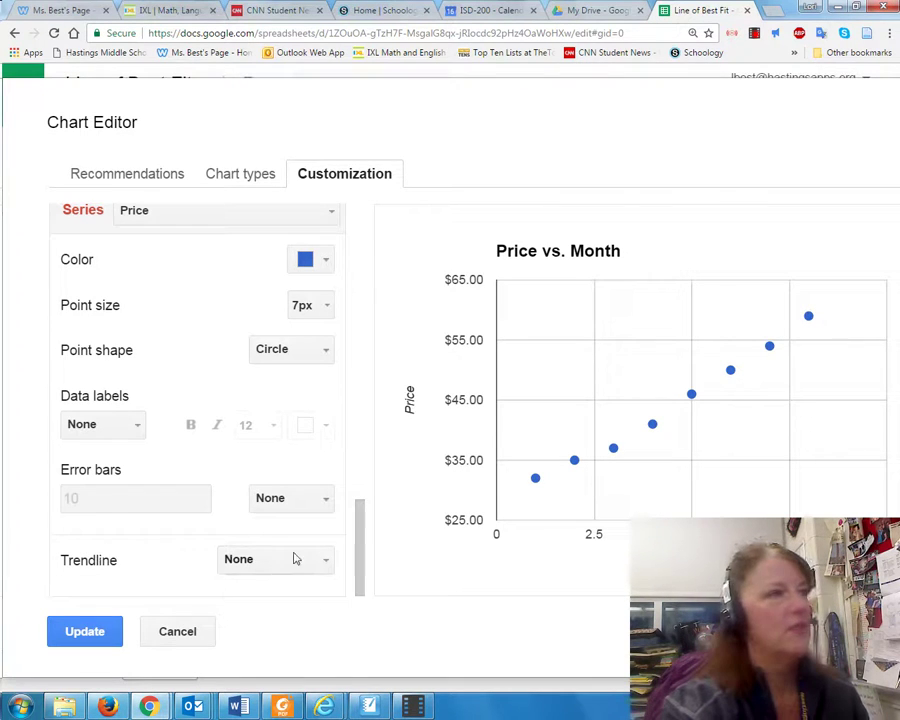
pyautogui.click(328, 566)
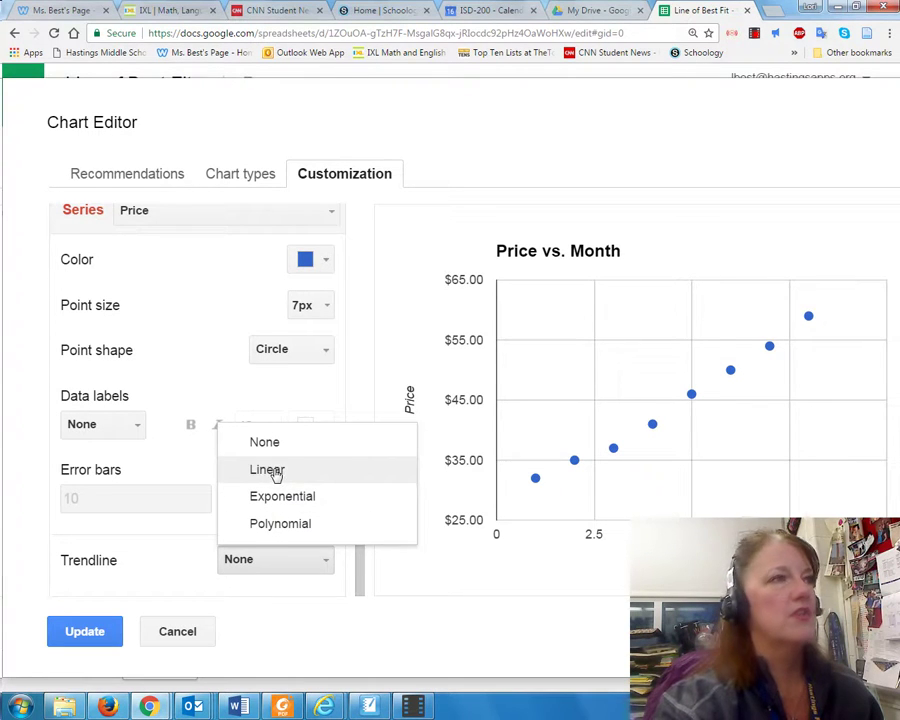
pyautogui.click(267, 469)
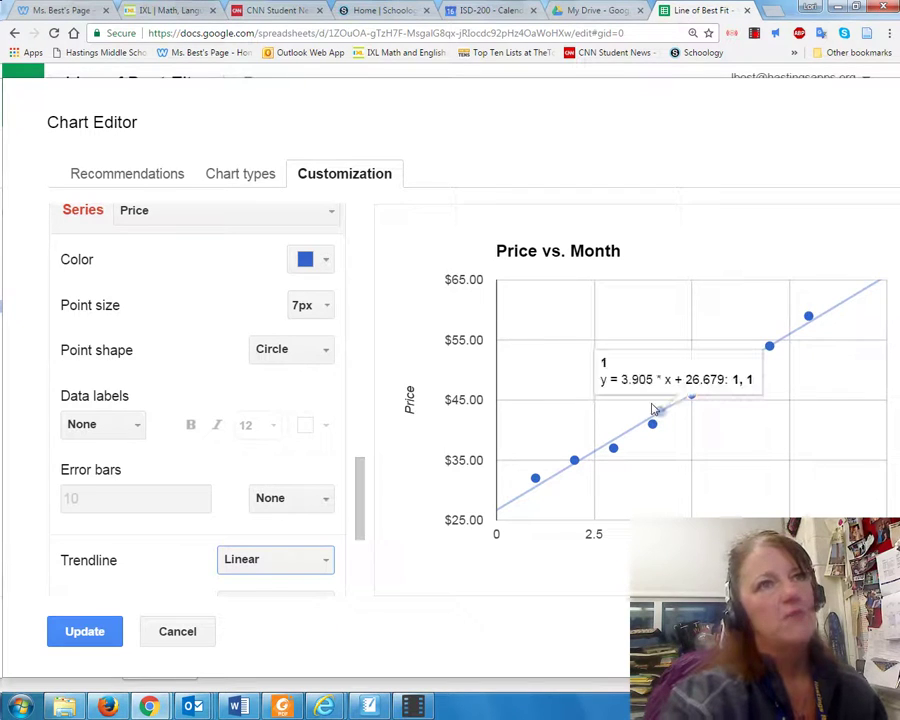
pyautogui.click(98, 630)
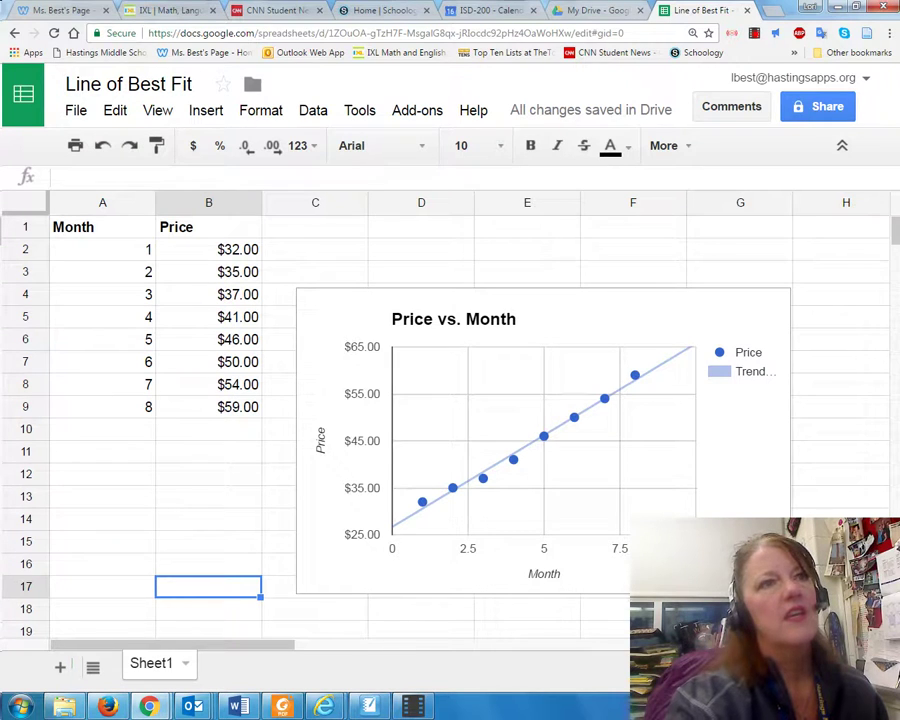
# Step: Narrow the chart slightly and change its title to "Stock Prices"
pyautogui.click(745, 553)
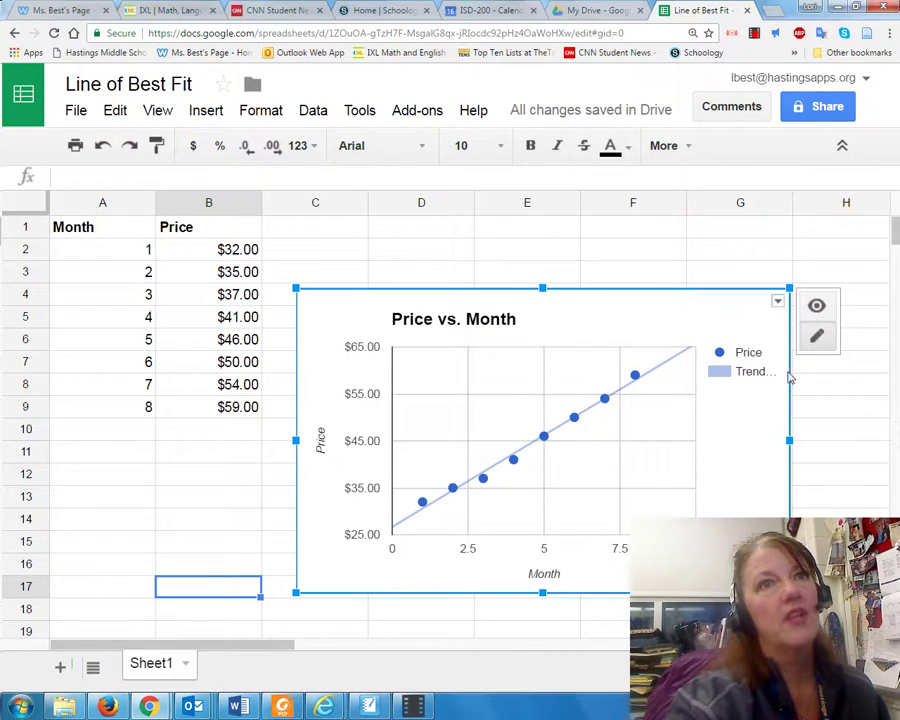
pyautogui.moveTo(790, 439)
pyautogui.mouseDown()
pyautogui.moveTo(856, 440)
pyautogui.moveTo(757, 440)
pyautogui.moveTo(786, 440)
pyautogui.mouseUp()
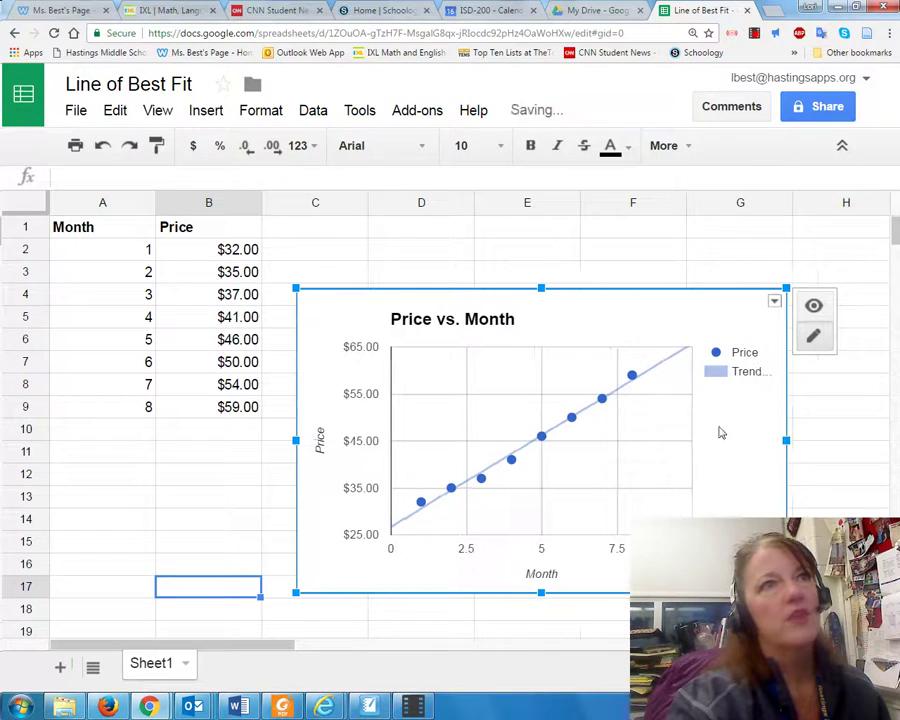
pyautogui.click(478, 322)
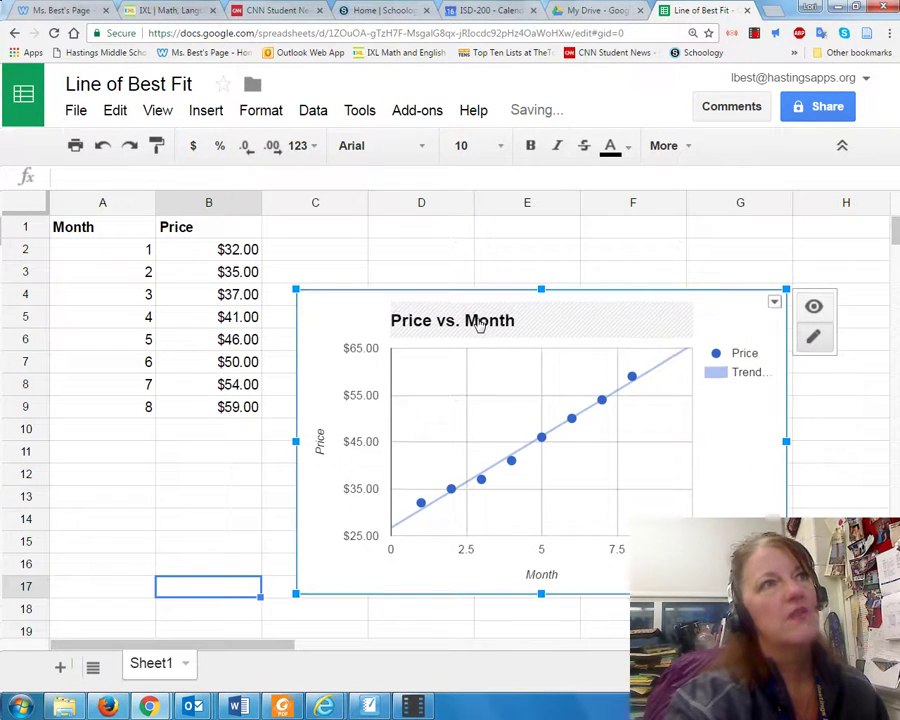
pyautogui.click(504, 326)
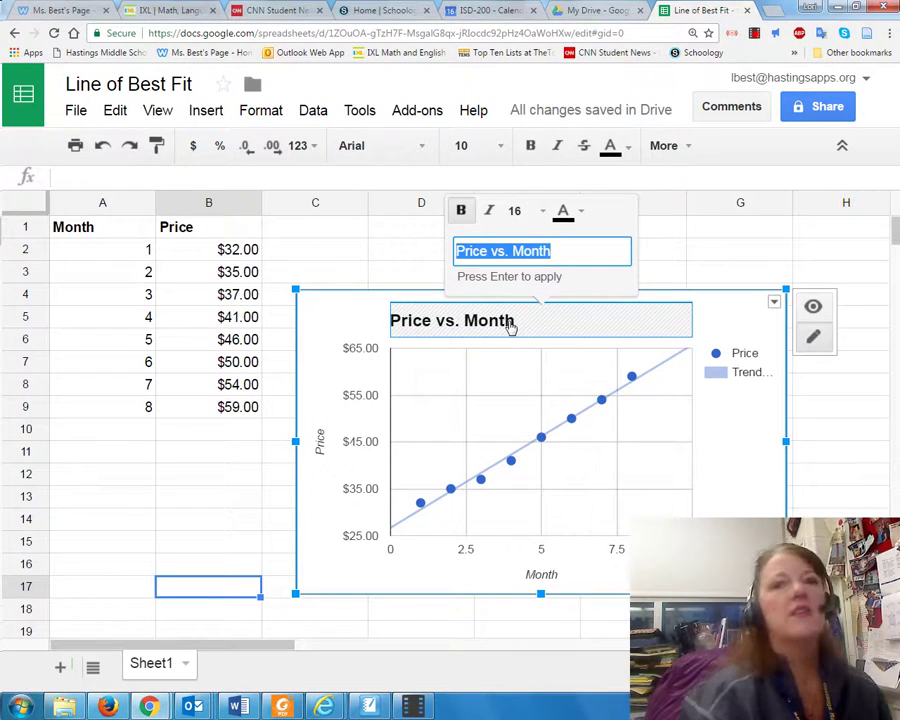
pyautogui.write('Stock Prices')
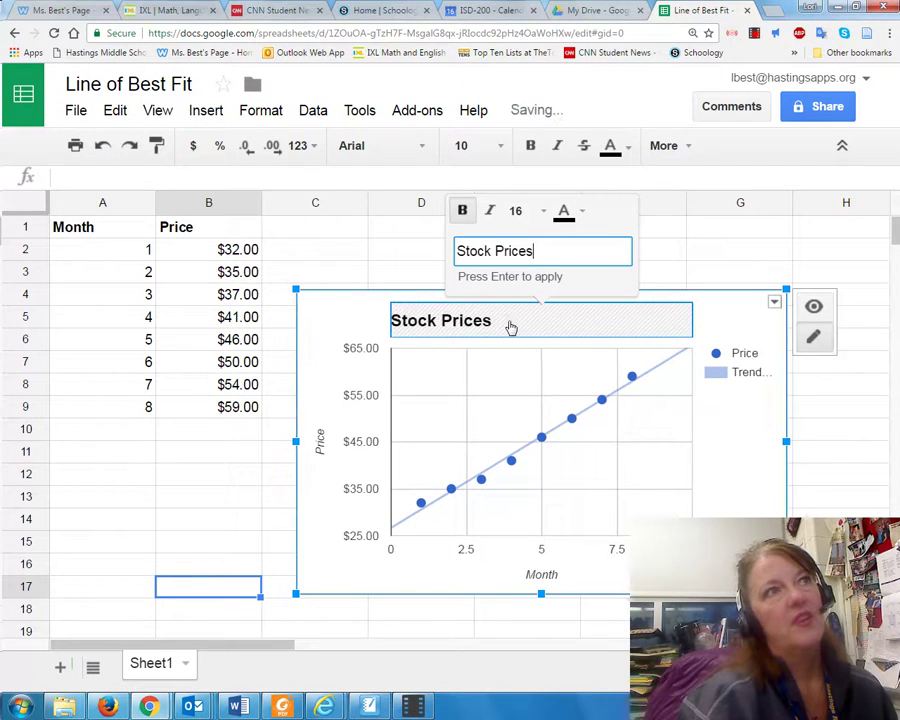
# Step: Check the horizontal axis title's text editor, then view the trendline's equation on the Stock Prices chart
pyautogui.click(545, 576)
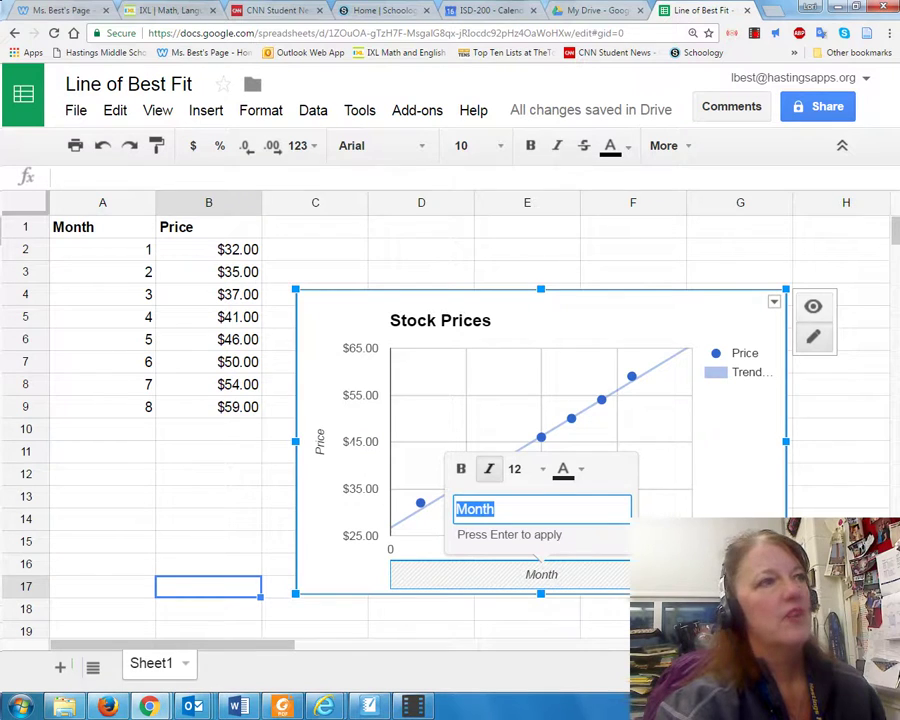
pyautogui.click(394, 612)
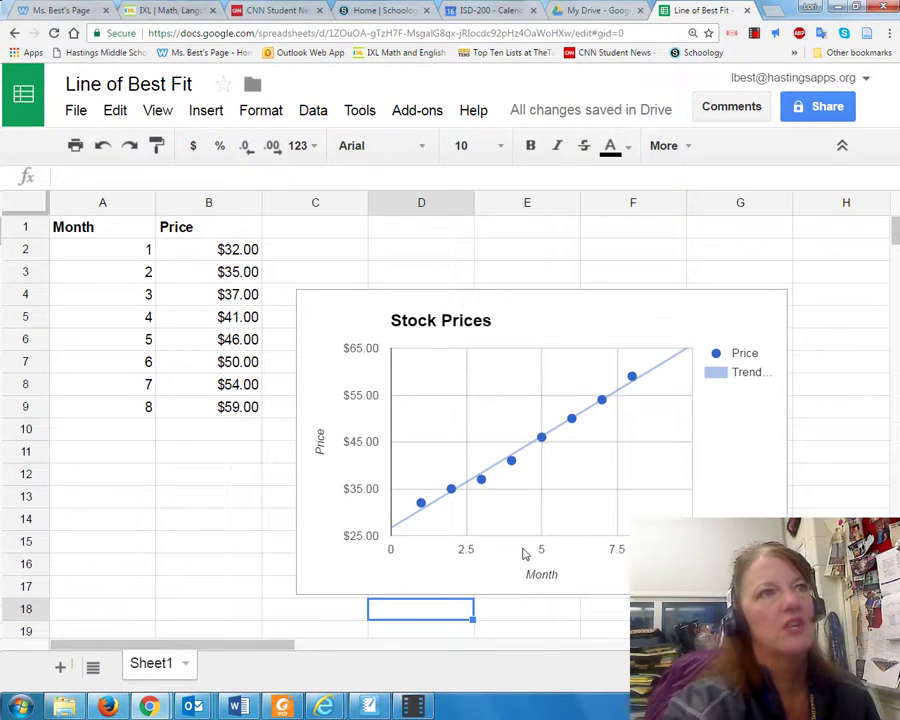
pyautogui.click(619, 398)
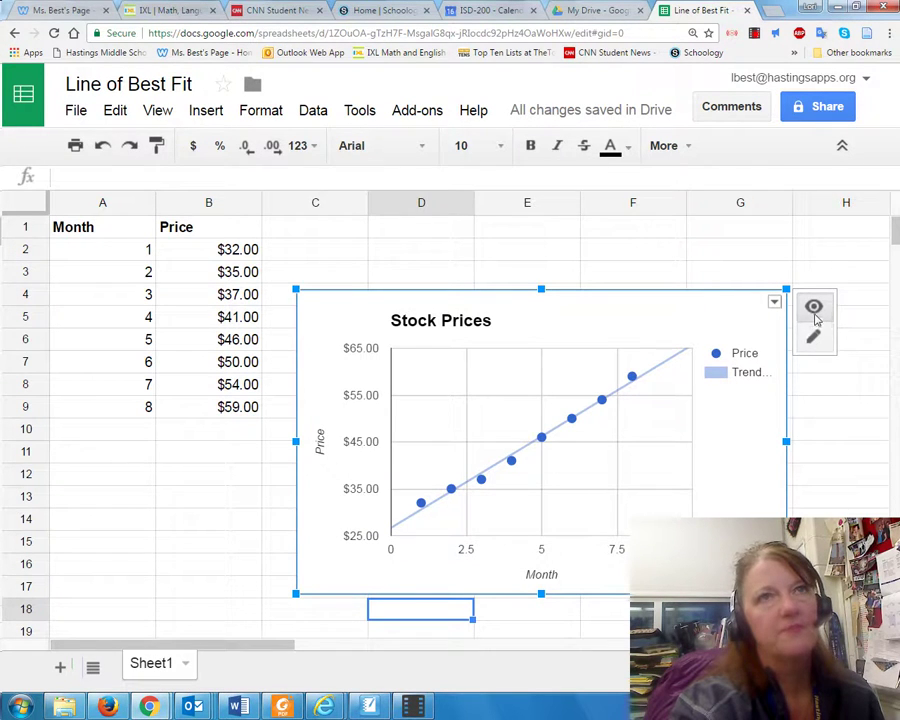
pyautogui.moveTo(670, 365)
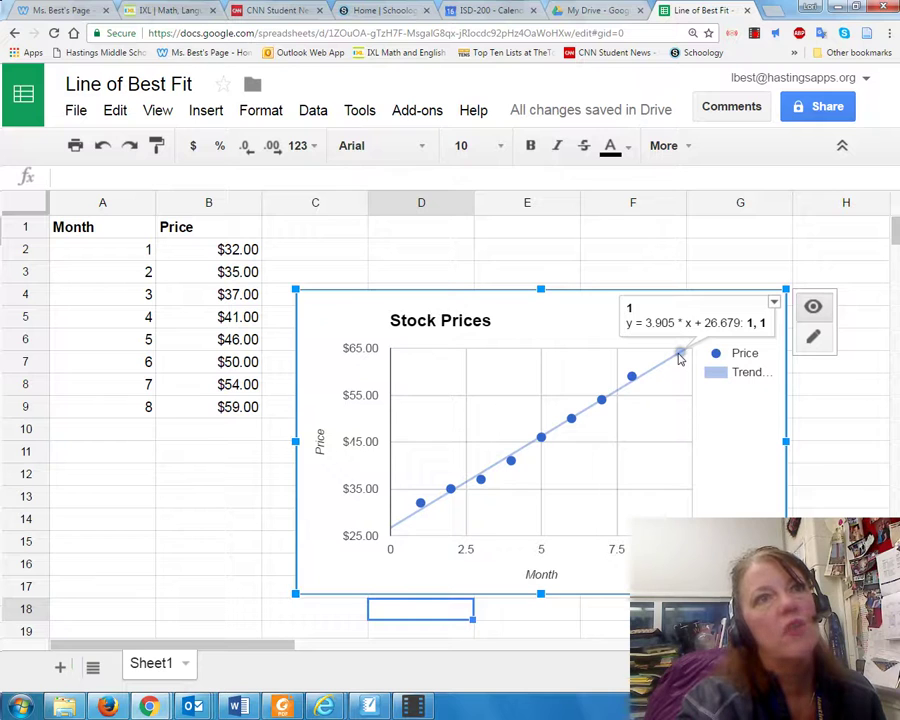
pyautogui.click(816, 341)
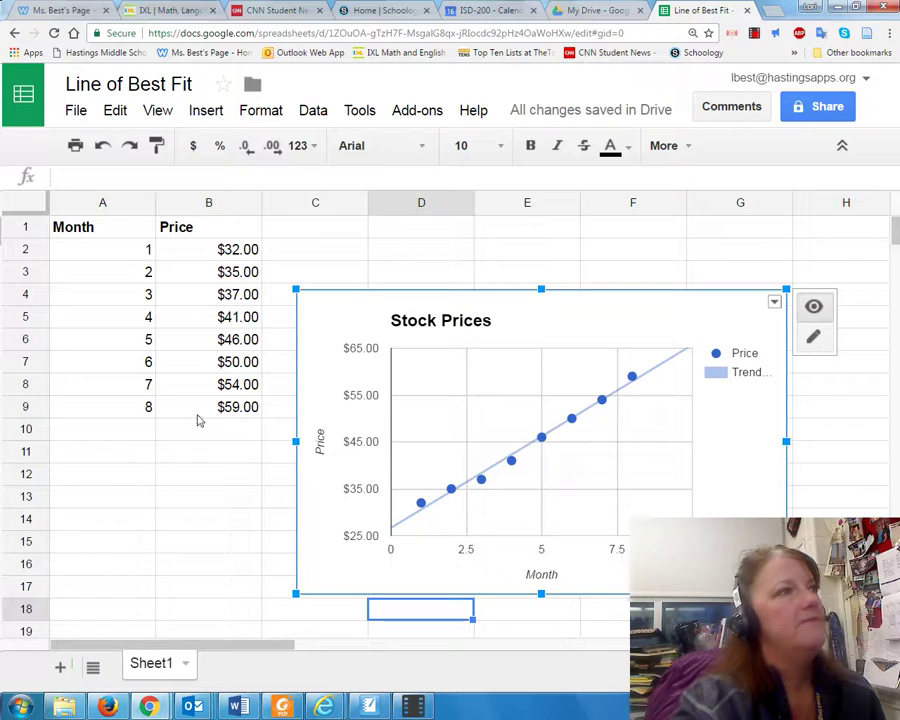
# Step: Extend the Month column with the values 9, 10, 11 and 12 in cells A10 to A13
pyautogui.click(148, 429)
pyautogui.write('9')
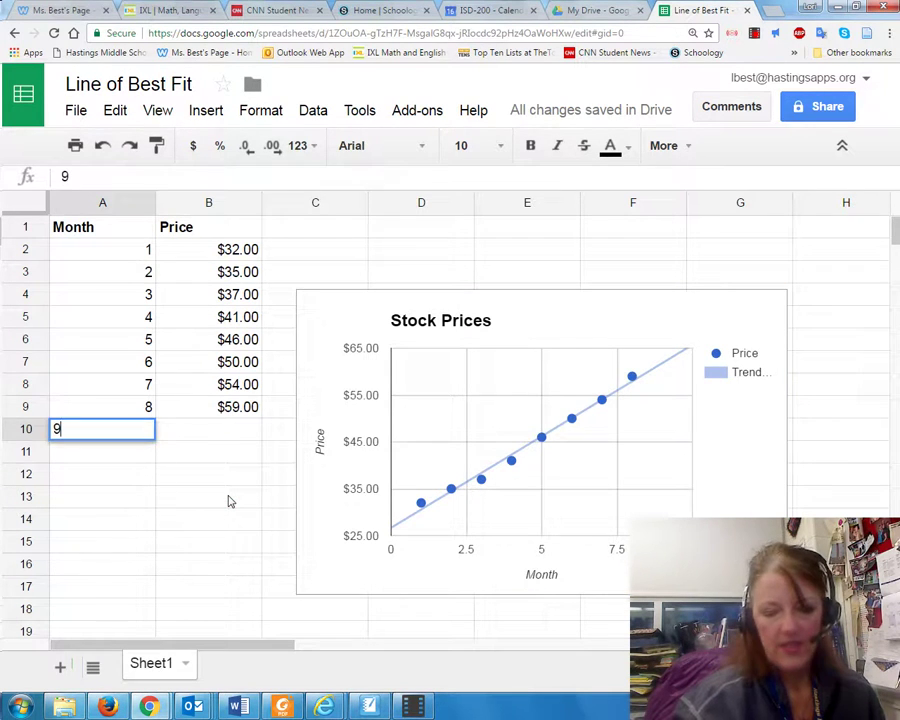
pyautogui.press('Return')
pyautogui.write('10')
pyautogui.press('Return')
pyautogui.write('11')
pyautogui.press('Return')
pyautogui.write('12')
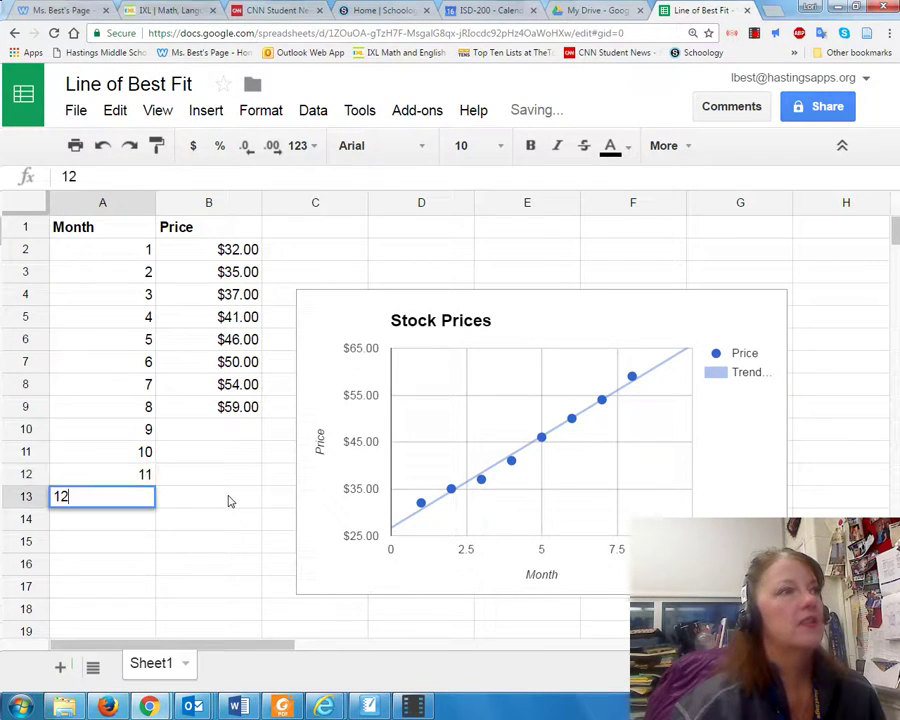
pyautogui.press('Return')
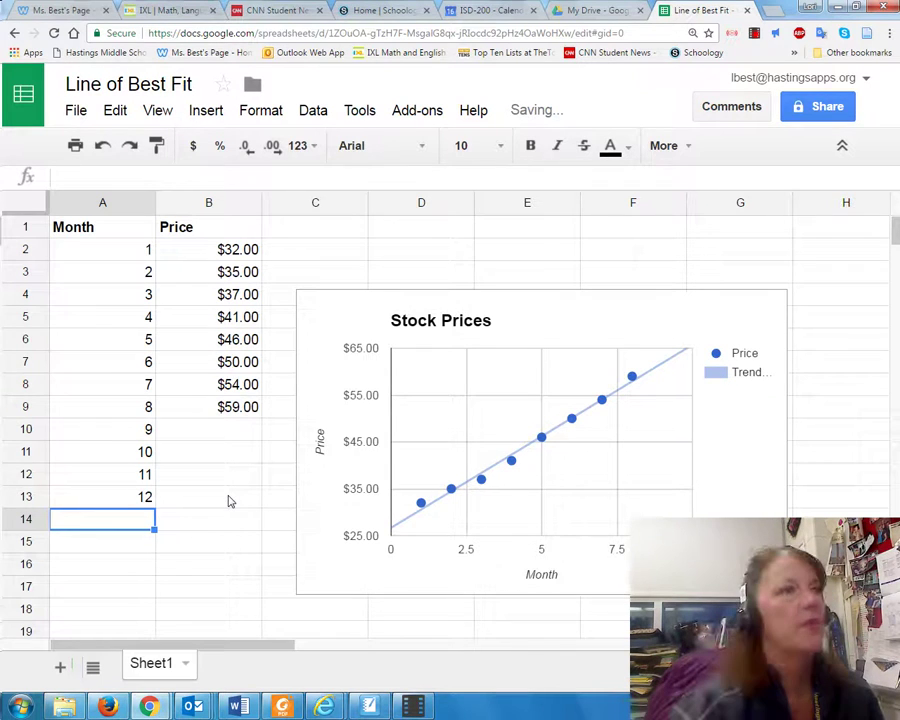
# Step: Calculate the predicted price for month 12 in cell B13 with the formula =3.905*A13+26.679
pyautogui.click(222, 502)
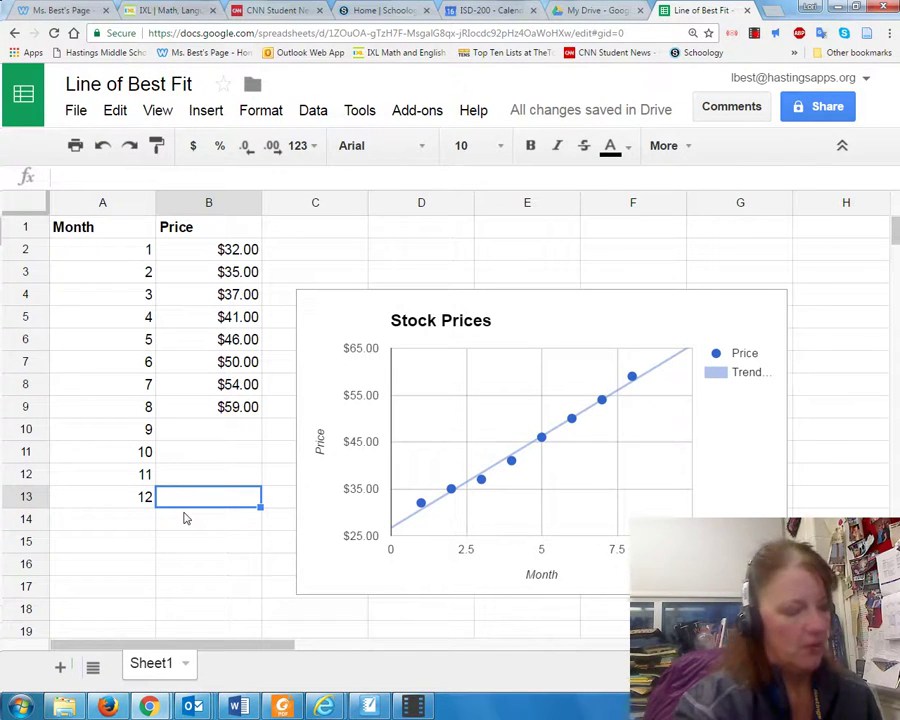
pyautogui.write('=')
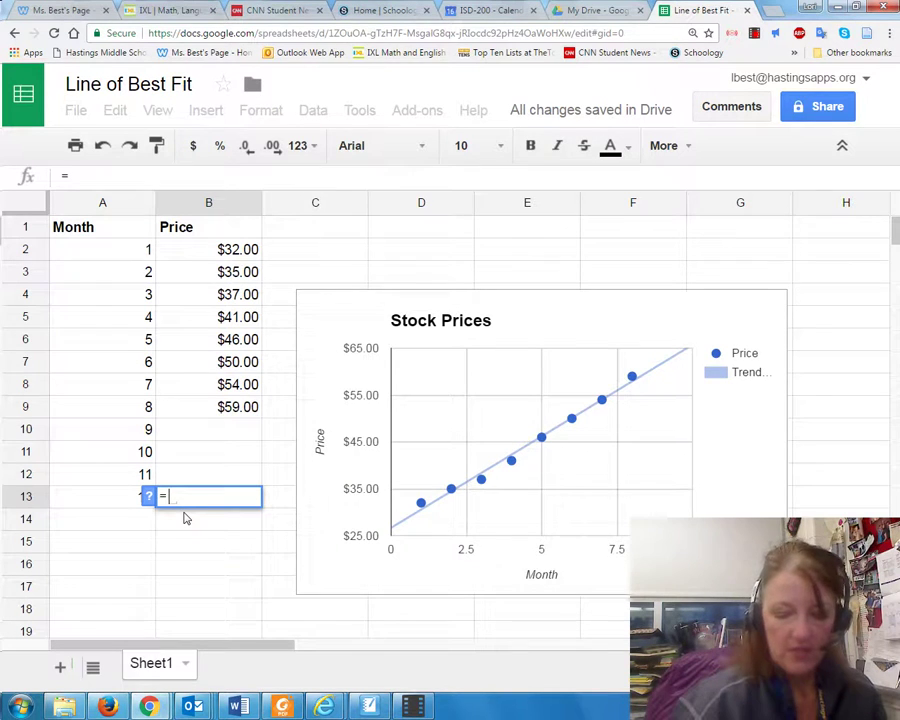
pyautogui.write('3.905')
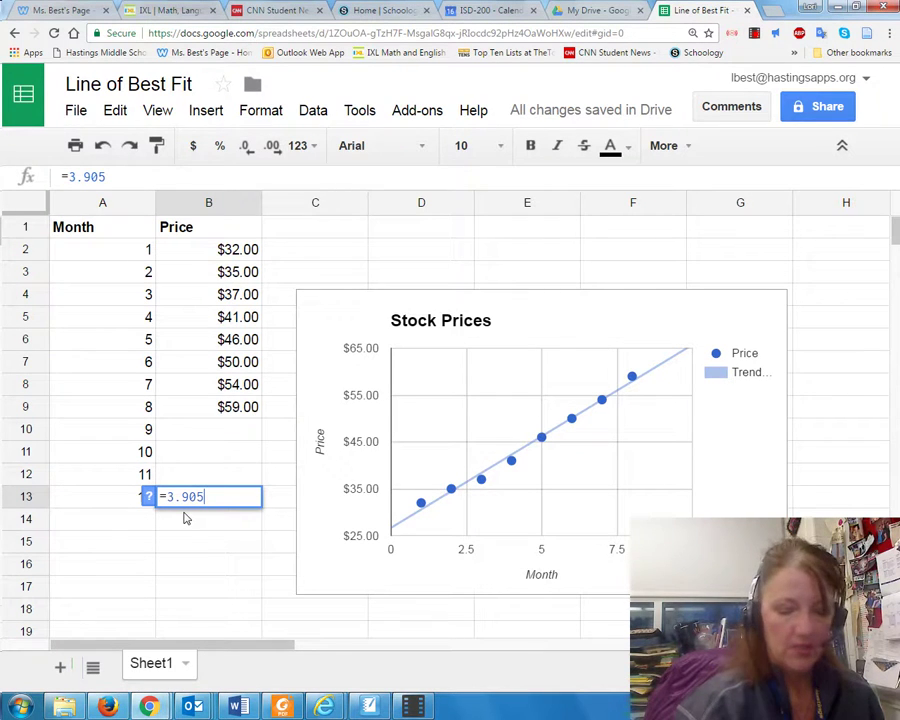
pyautogui.write('*')
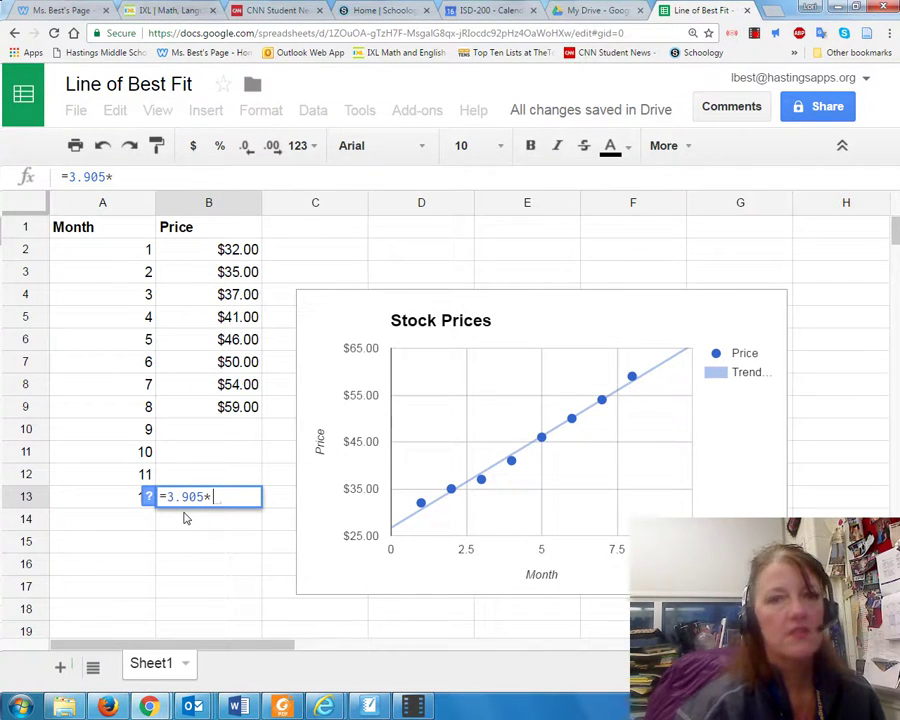
pyautogui.click(104, 502)
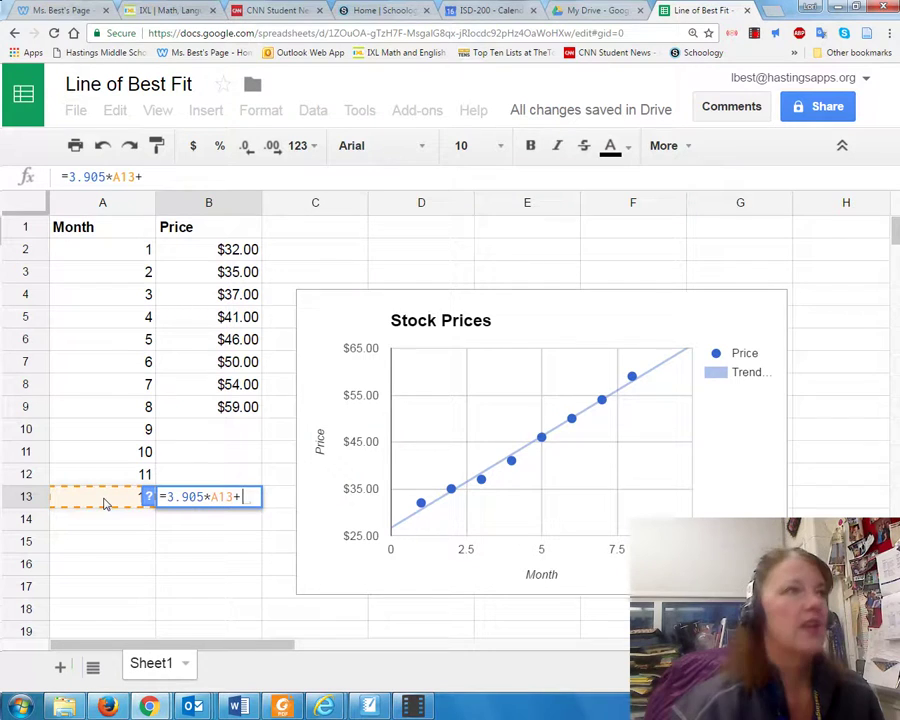
pyautogui.write('+26.679')
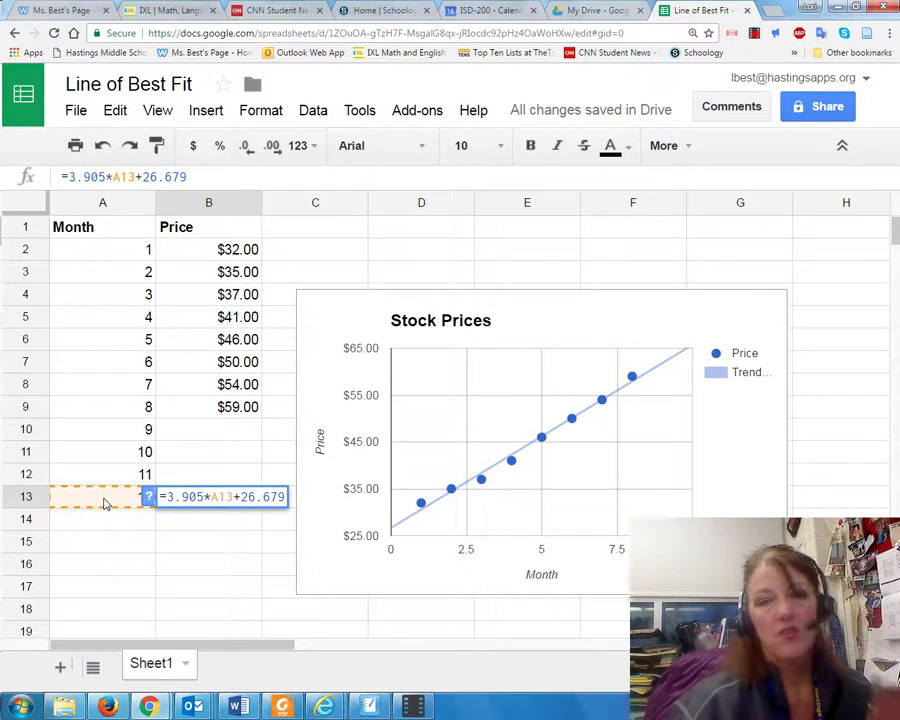
pyautogui.press('Return')
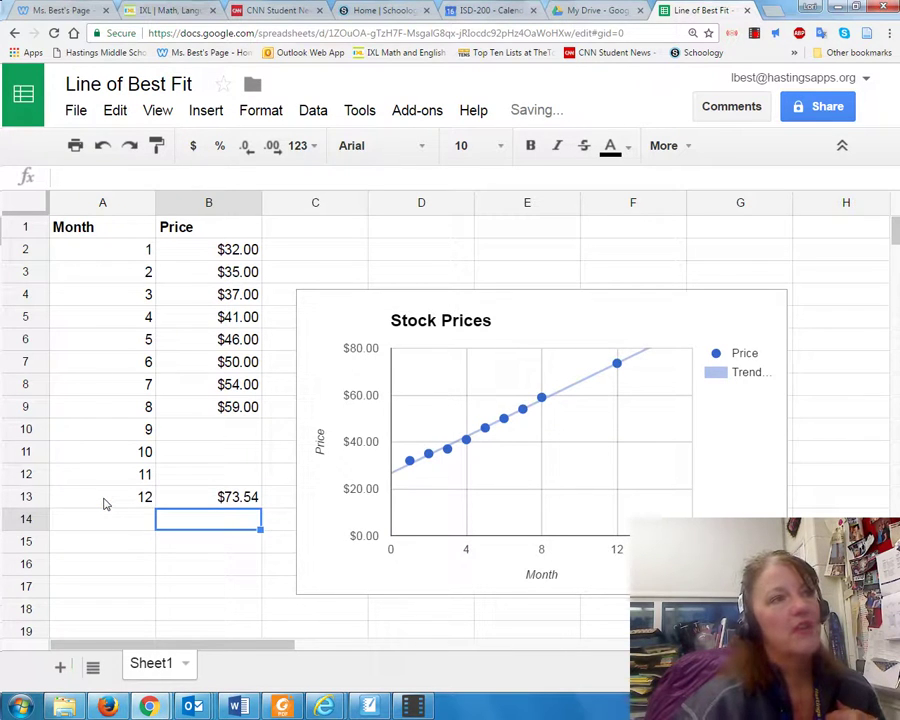
# Step: Fill the prediction formula from B13 up to B10 and down the Price column to about row 19
pyautogui.press('Up')
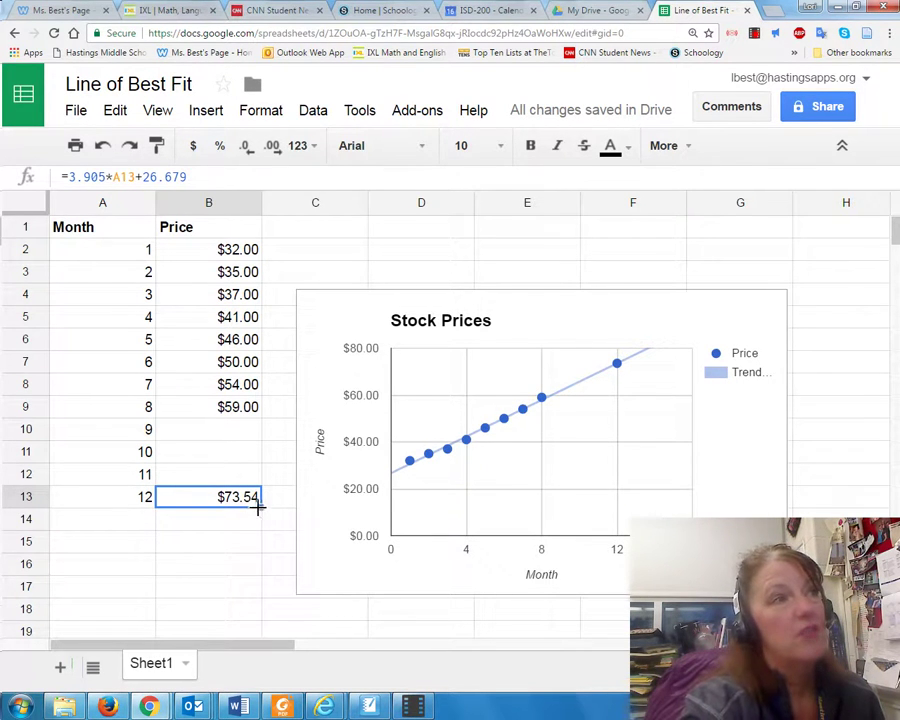
pyautogui.click(228, 515)
pyautogui.click(219, 495)
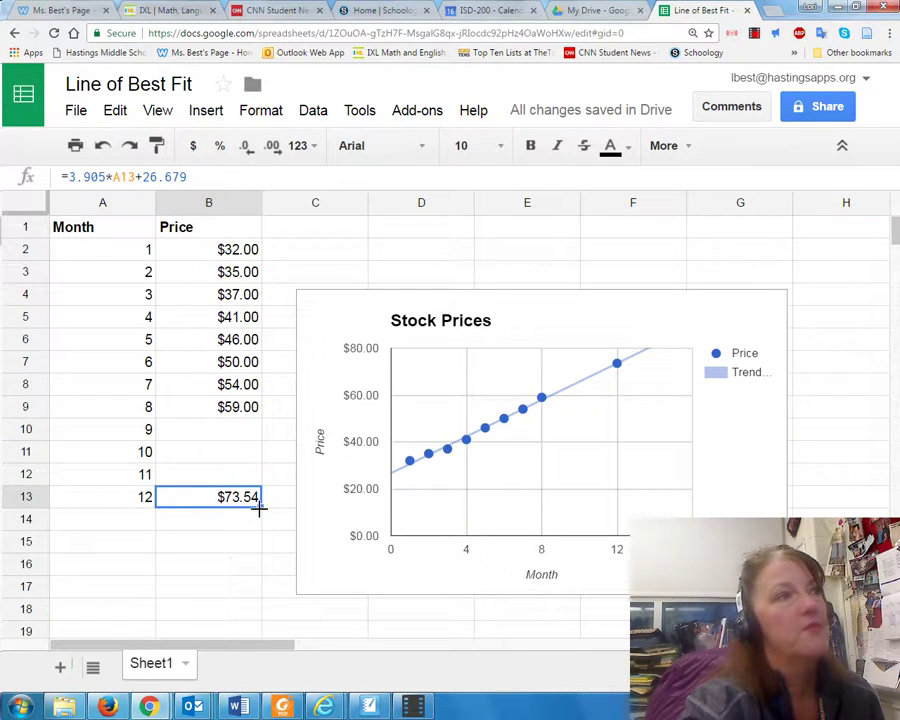
pyautogui.moveTo(258, 508); pyautogui.dragTo(259, 432)
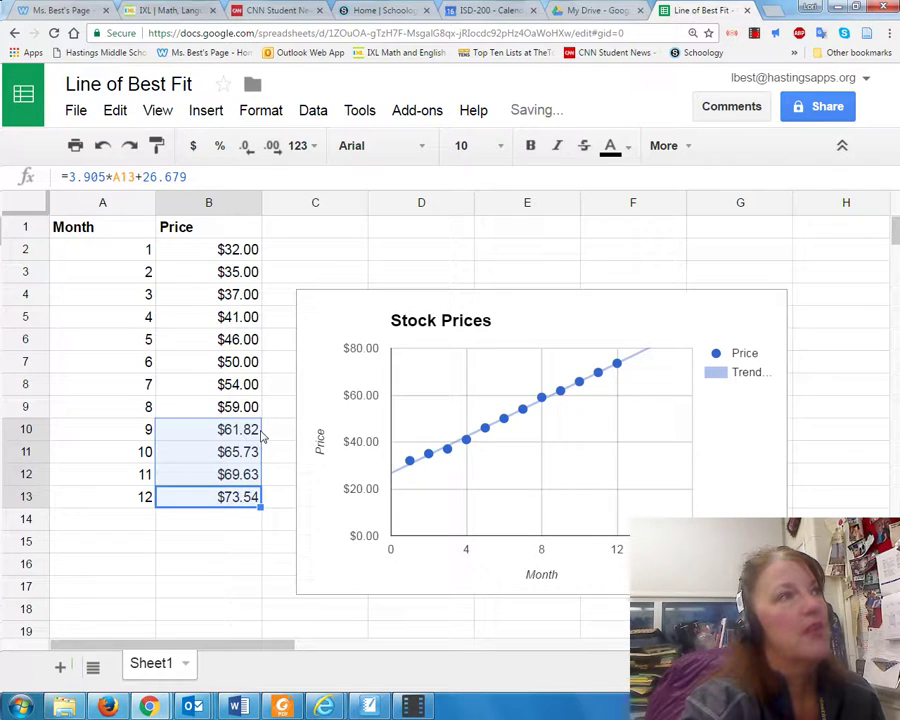
pyautogui.moveTo(257, 509); pyautogui.dragTo(257, 640)
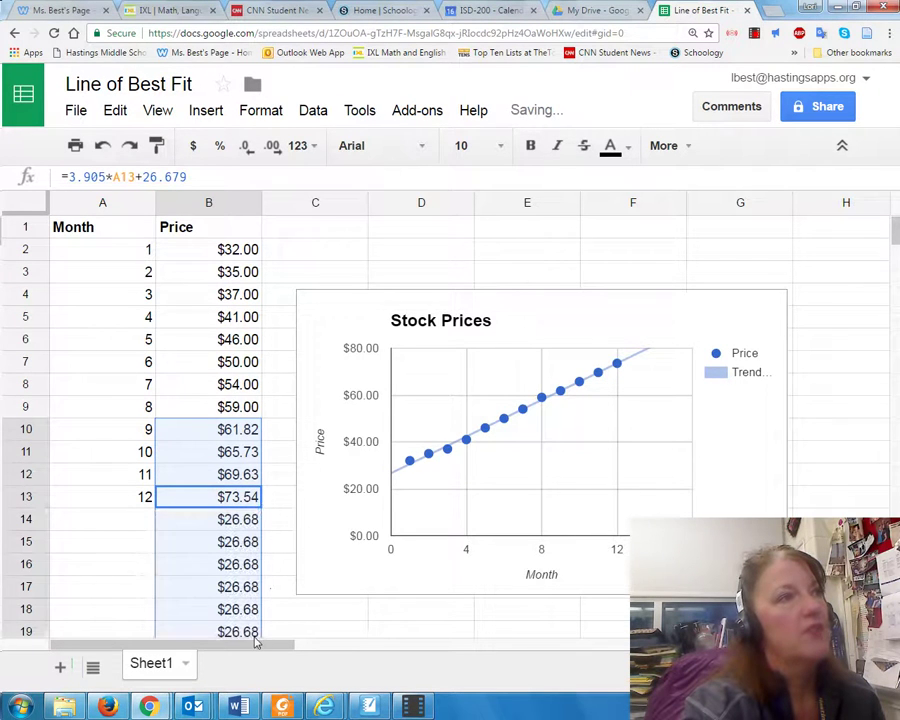
# Step: Continue the Month column with the values 13, 14, 15 and 16 in cells A14 to A17
pyautogui.click(134, 522)
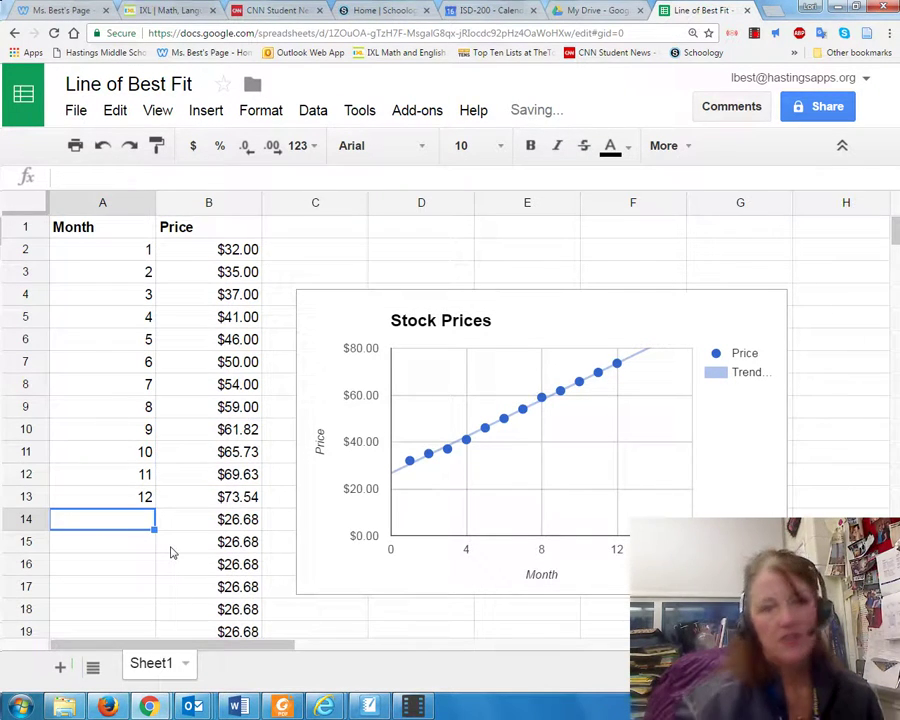
pyautogui.write('13')
pyautogui.press('Return')
pyautogui.write('14')
pyautogui.press('Return')
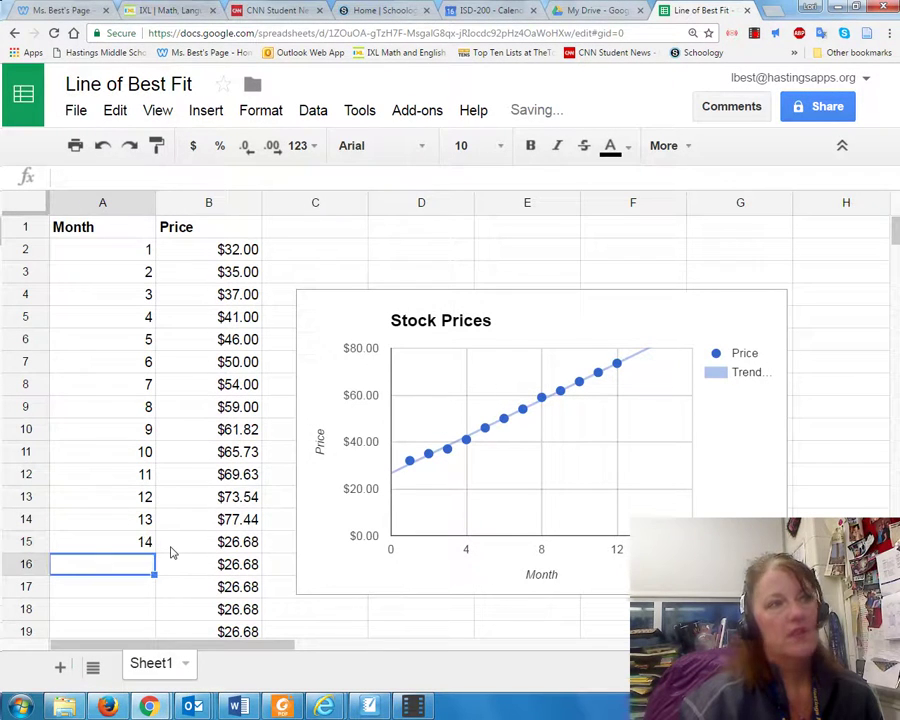
pyautogui.write('15')
pyautogui.press('Return')
pyautogui.write('1')
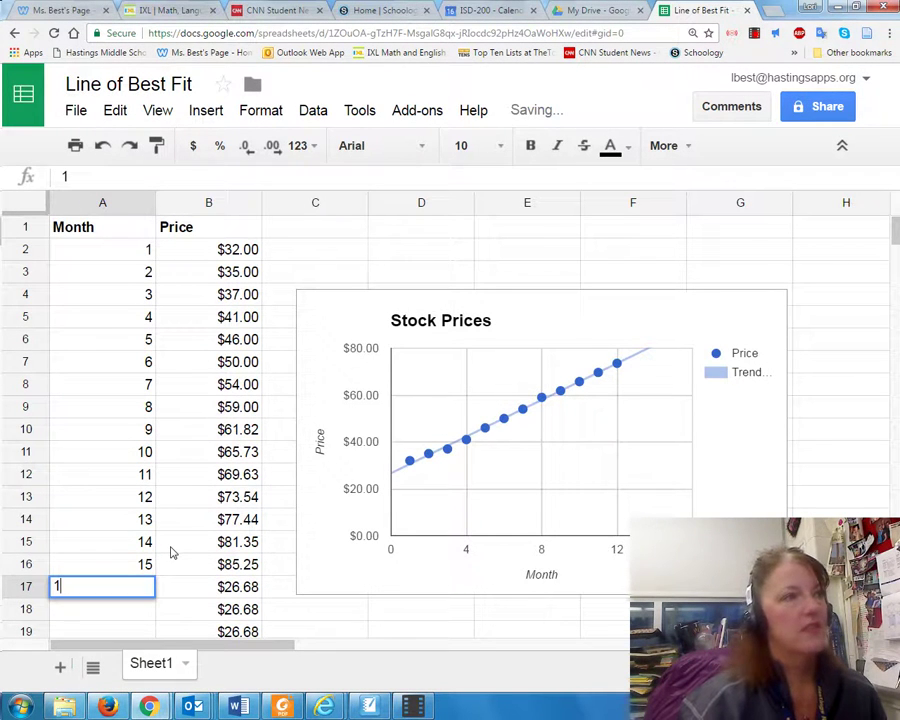
pyautogui.write('6')
pyautogui.press('Return')
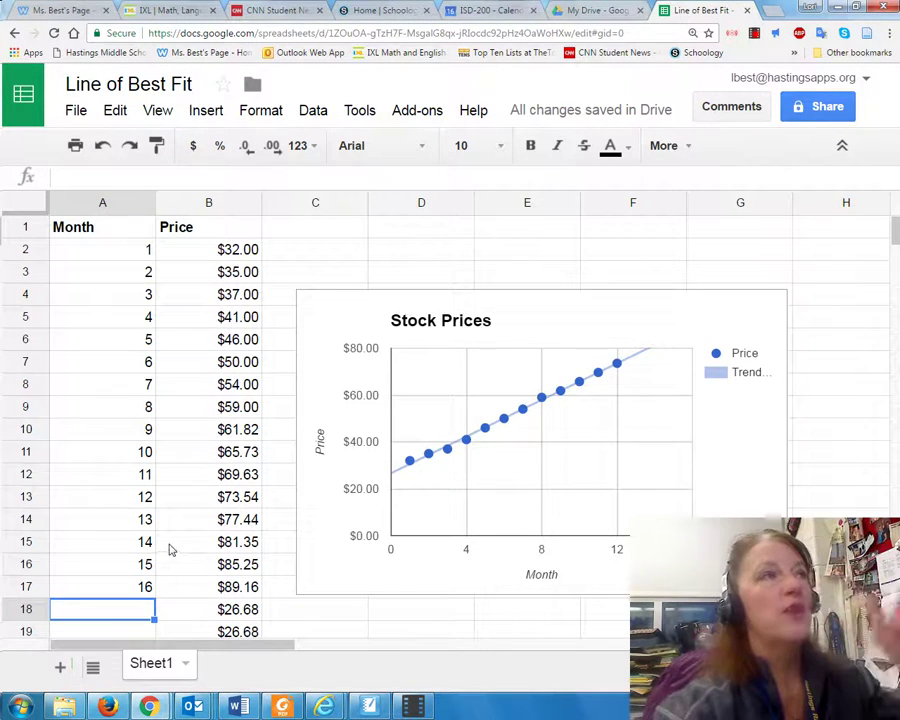
# Step: Open the spreadsheet's sharing dialog and enter the start of the recipient's e-mail address under People
pyautogui.click(291, 280)
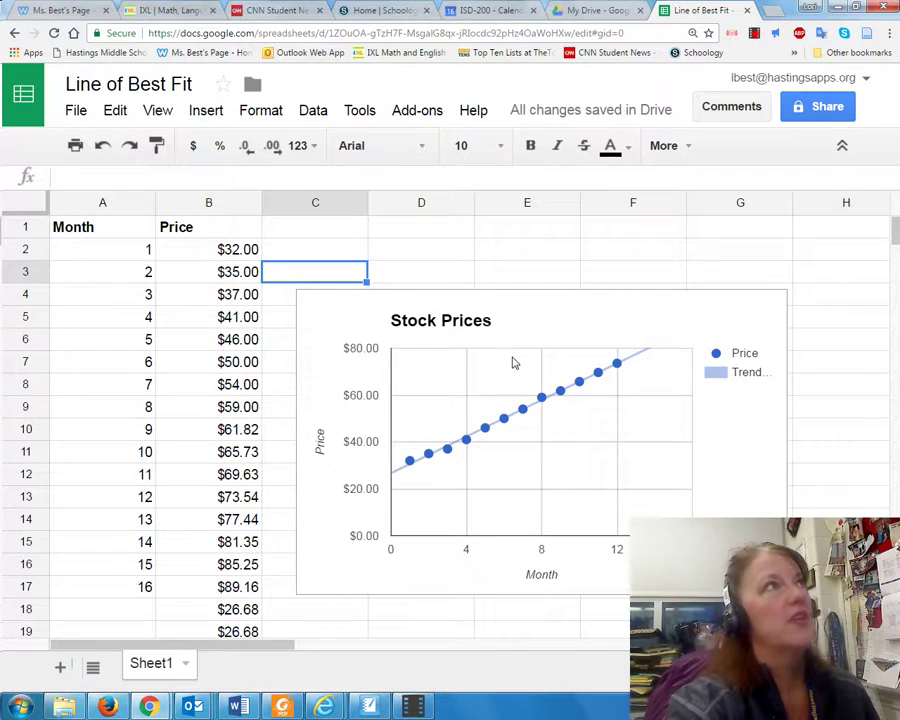
pyautogui.click(818, 110)
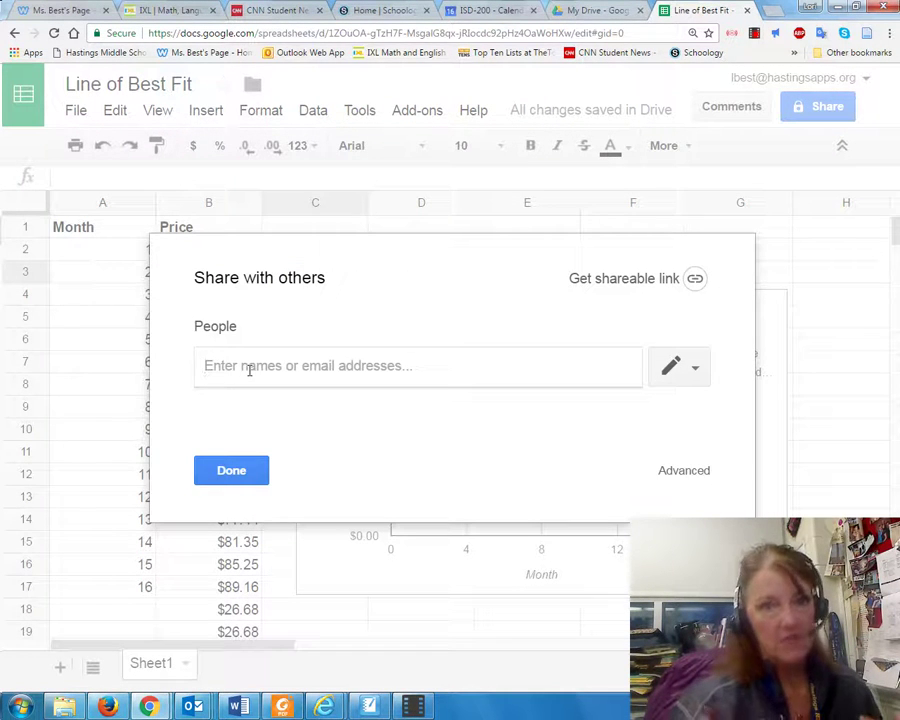
pyautogui.write('lb')
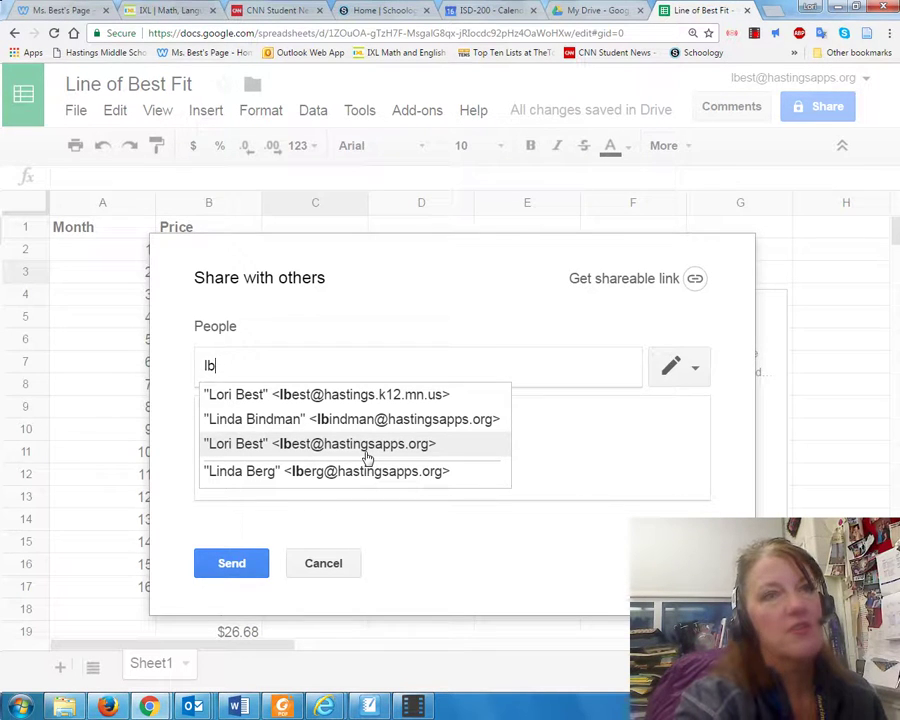
pyautogui.click(813, 298)
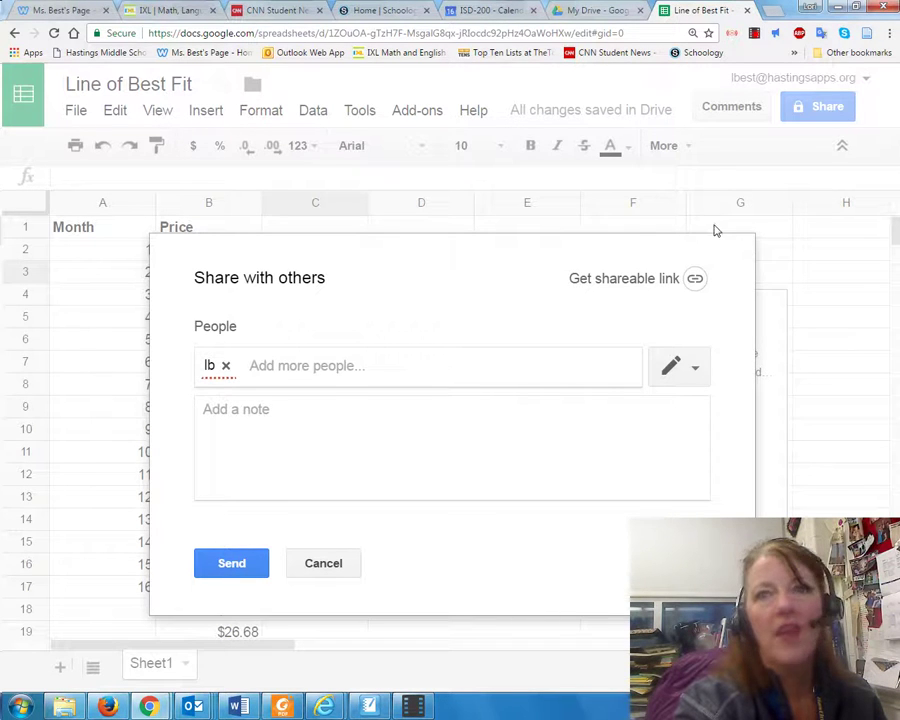